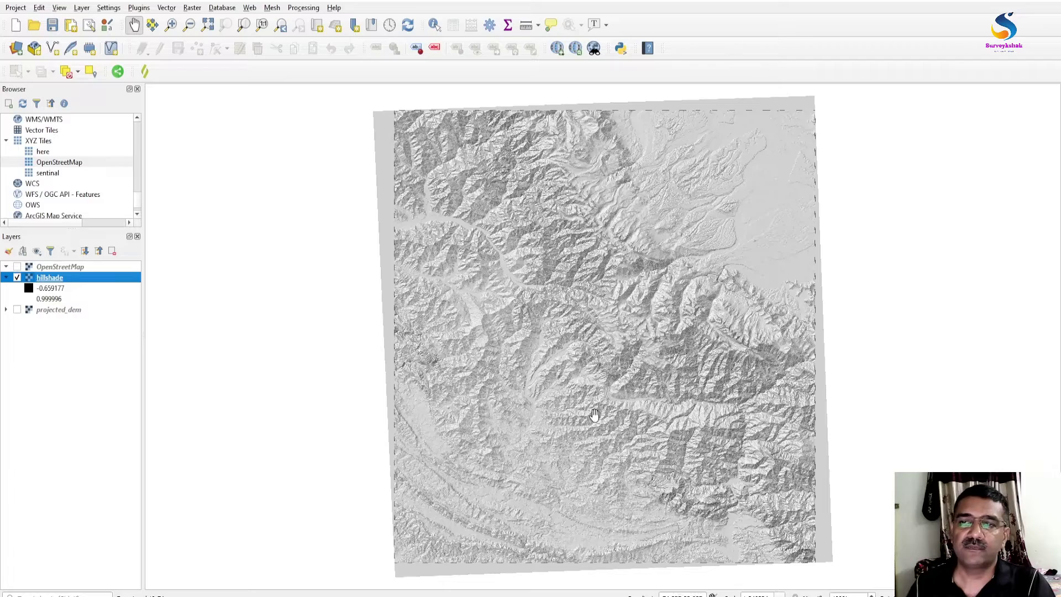
Zoom the map in on the river valley of the hillshade raster.
{"action": "scroll", "coordinate": [510, 251], "scroll_direction": "up", "scroll_amount": 3}
{"action": "scroll", "coordinate": [505, 249], "scroll_direction": "up", "scroll_amount": 2}
{"action": "scroll", "coordinate": [504, 276], "scroll_direction": "down", "scroll_amount": 2}
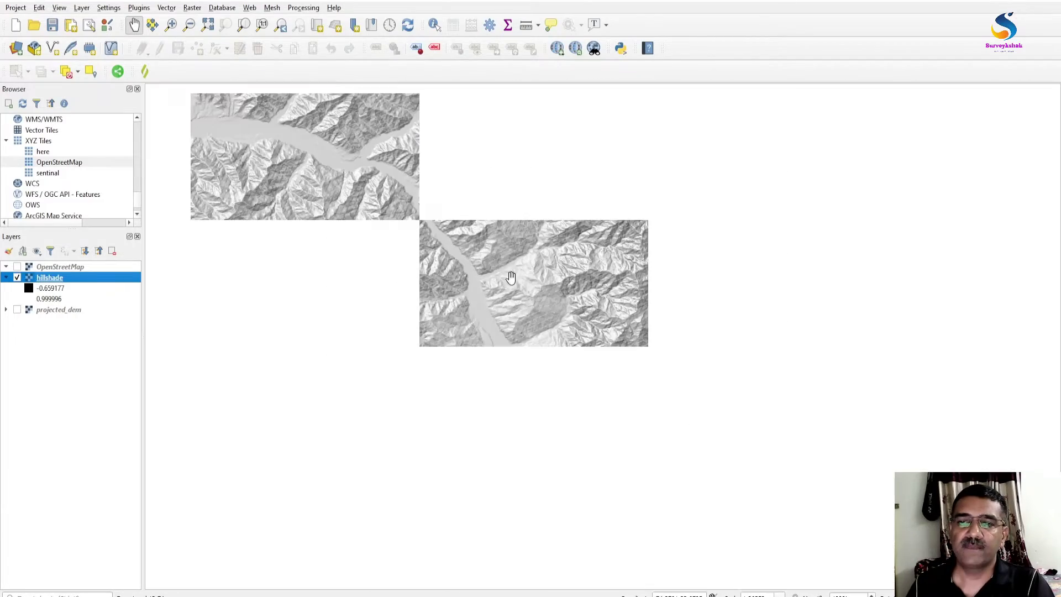
Open the hillshade layer's properties on the Transparency page.
{"action": "right_click", "coordinate": [49, 282]}
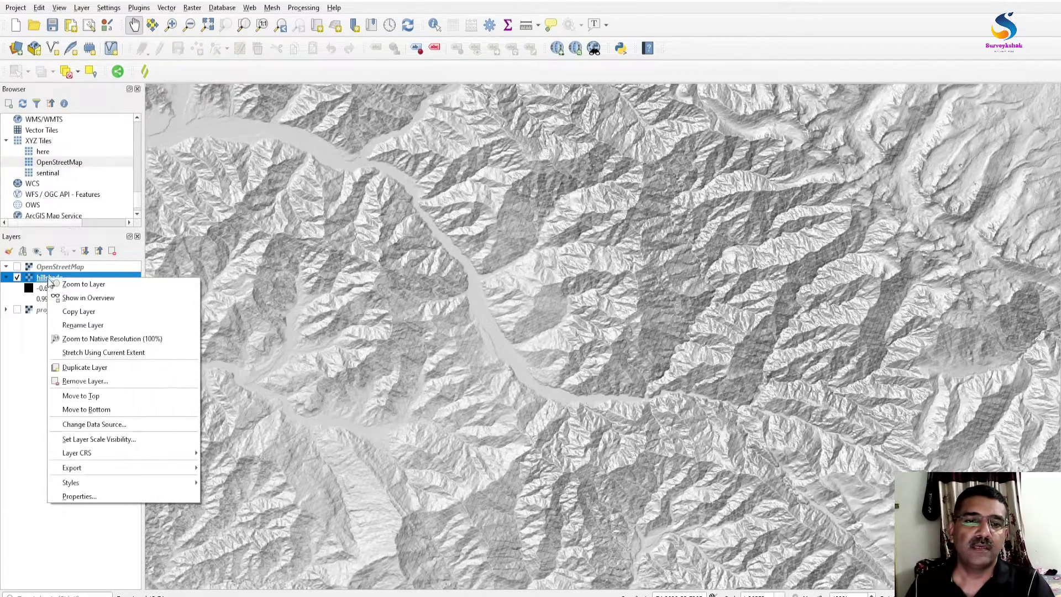
{"action": "left_click", "coordinate": [88, 495]}
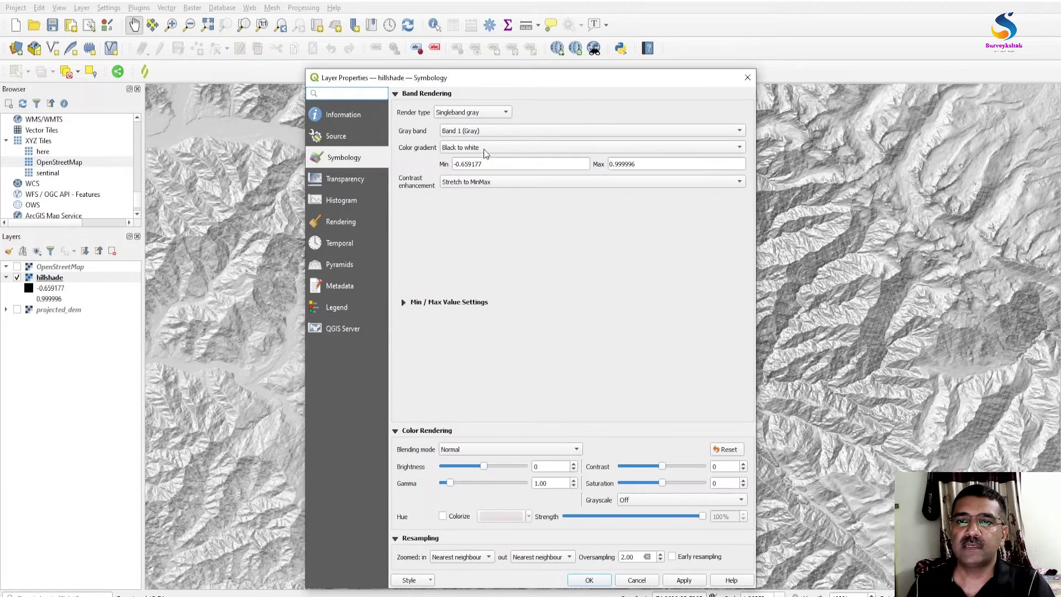
{"action": "left_click", "coordinate": [347, 180]}
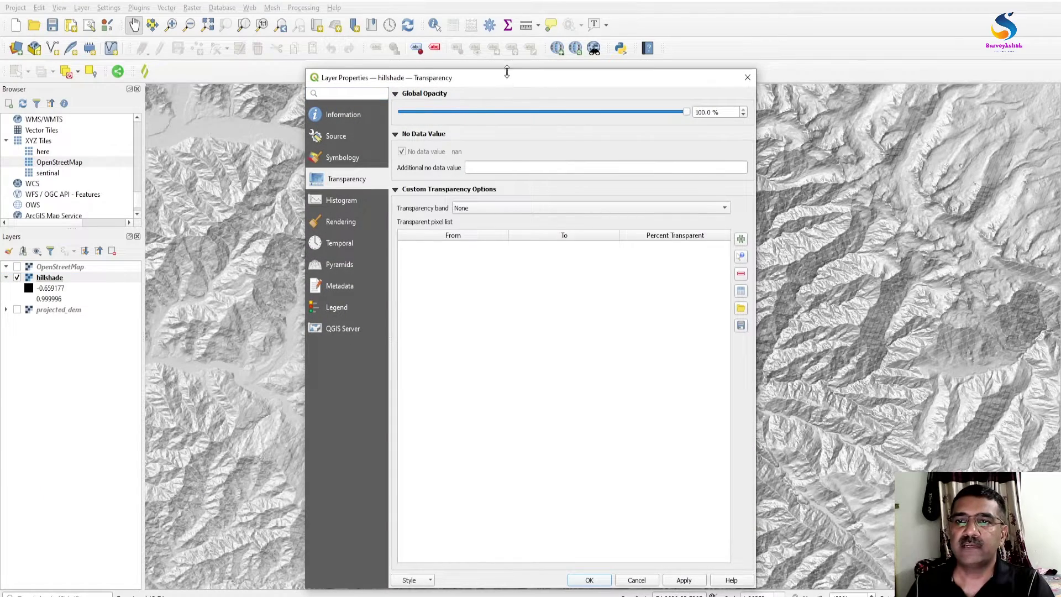
{"action": "left_click_drag", "start_coordinate": [507, 70], "coordinate": [723, 119]}
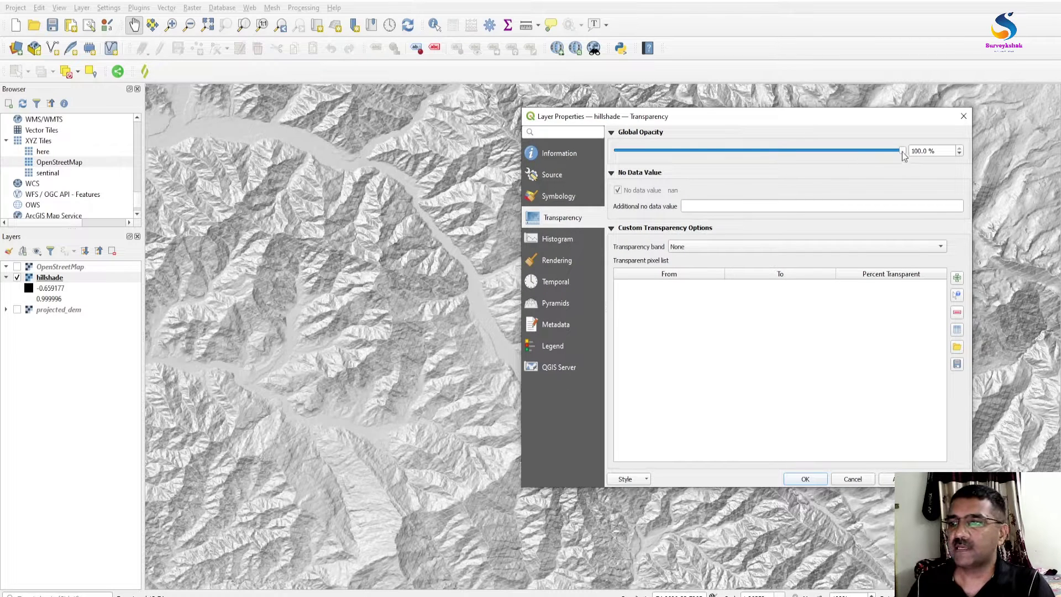
Lower the hillshade global opacity to 50.4%, then to 20.5%, applying and confirming.
{"action": "left_click_drag", "start_coordinate": [902, 152], "coordinate": [902, 153]}
{"action": "left_click_drag", "start_coordinate": [814, 161], "coordinate": [764, 159]}
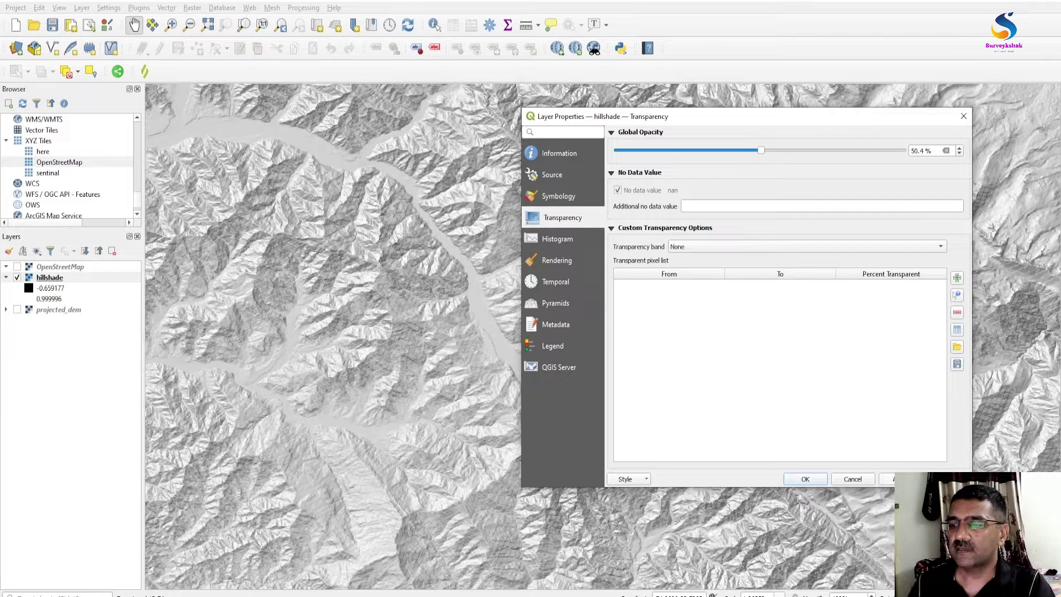
{"action": "left_click", "coordinate": [896, 479]}
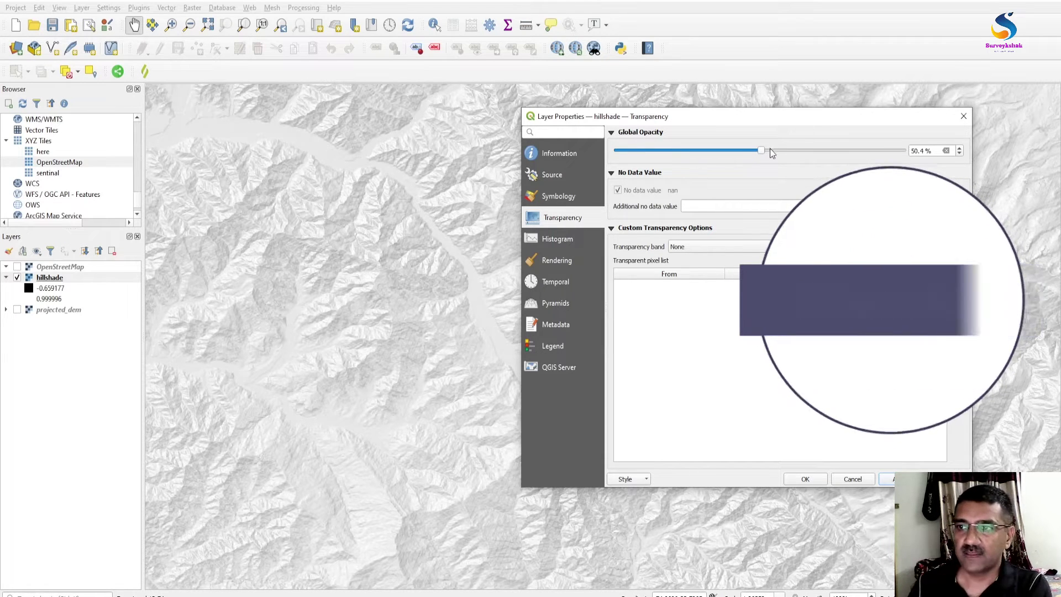
{"action": "left_click_drag", "start_coordinate": [761, 150], "coordinate": [680, 154]}
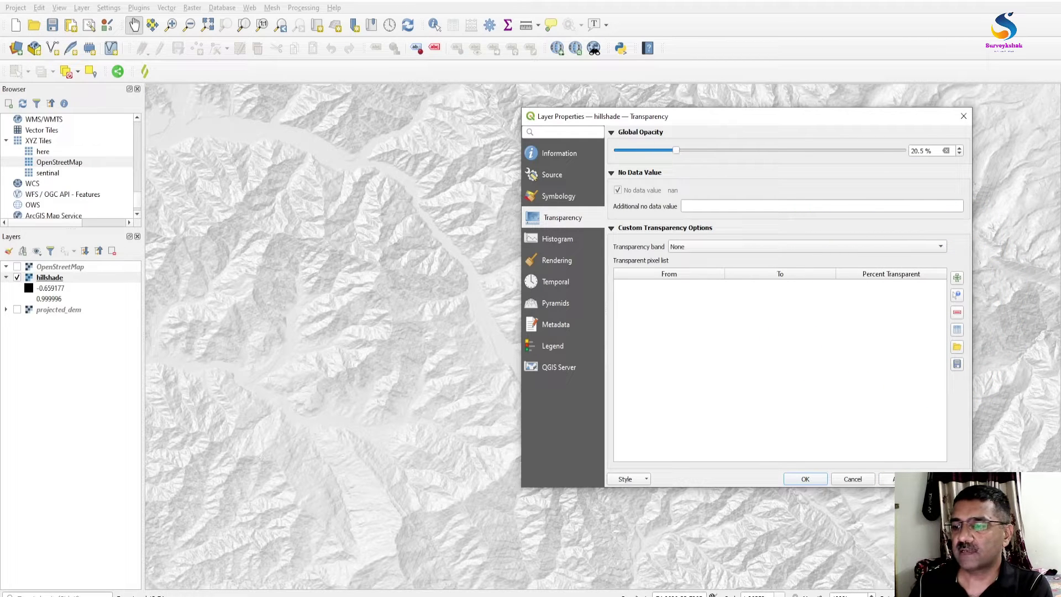
{"action": "left_click", "coordinate": [899, 479]}
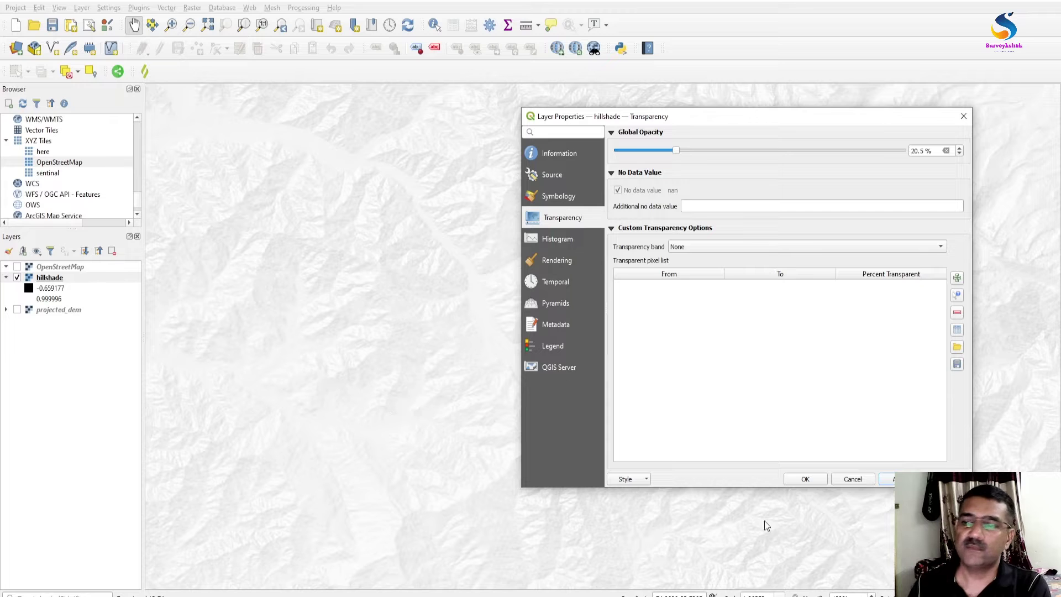
{"action": "left_click", "coordinate": [822, 481]}
Zoom in and out over the faded hillshade to inspect its terrain.
{"action": "scroll", "coordinate": [454, 341], "scroll_direction": "down", "scroll_amount": 3}
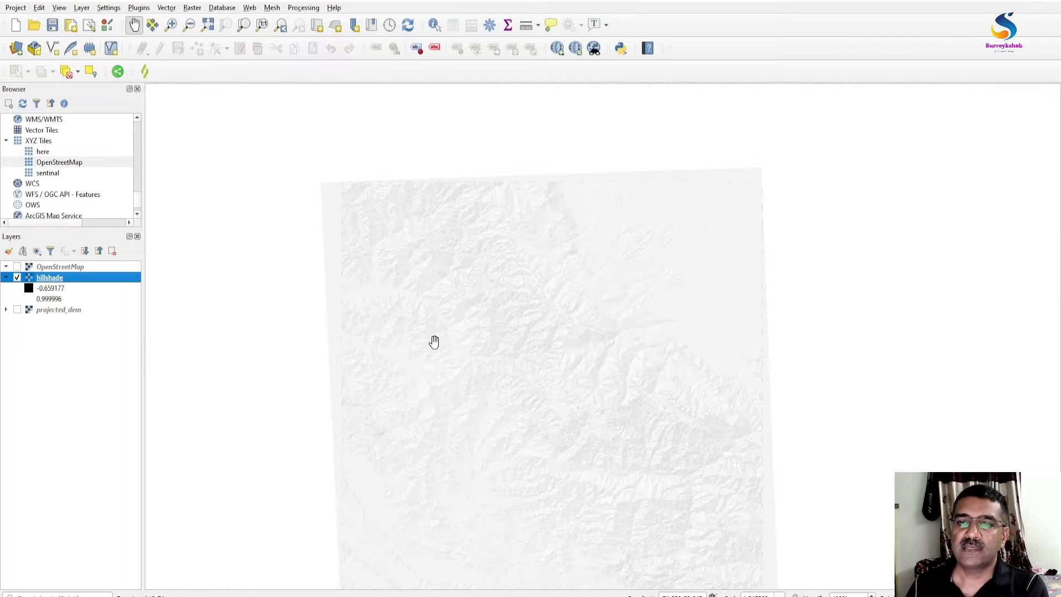
{"action": "scroll", "coordinate": [517, 332], "scroll_direction": "up", "scroll_amount": 2}
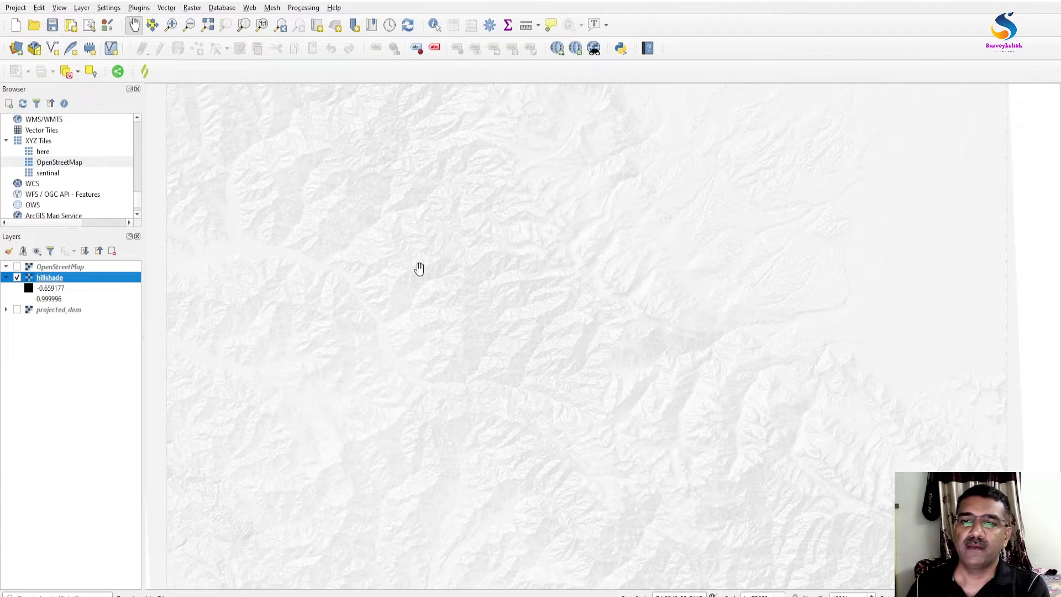
{"action": "scroll", "coordinate": [335, 301], "scroll_direction": "up", "scroll_amount": 2}
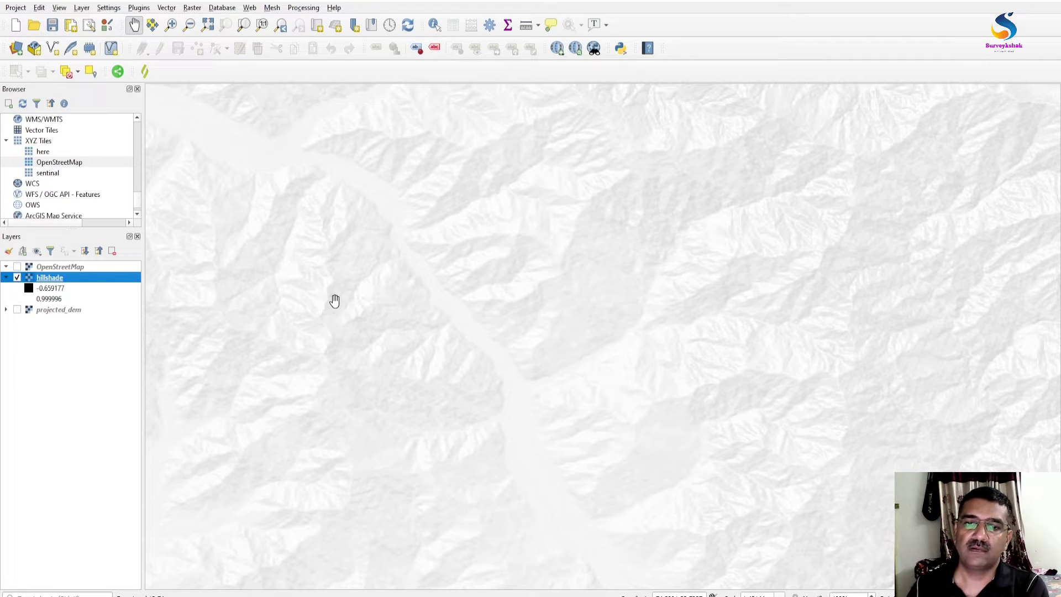
{"action": "scroll", "coordinate": [404, 324], "scroll_direction": "down", "scroll_amount": 1}
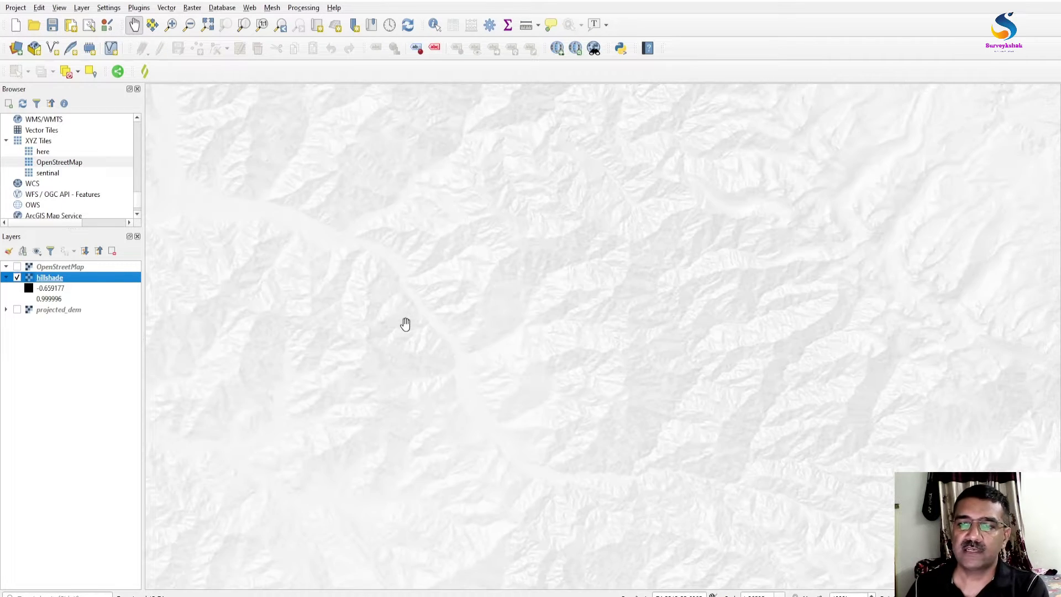
Raise the hillshade's global opacity back to 100% and close its properties.
{"action": "double_click", "coordinate": [86, 280]}
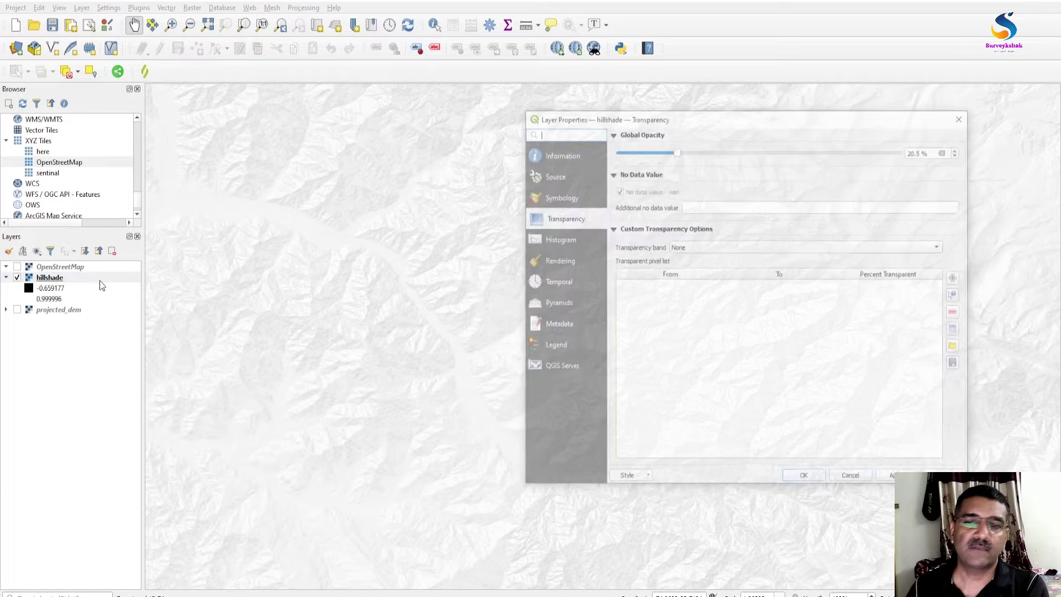
{"action": "left_click_drag", "start_coordinate": [679, 150], "coordinate": [903, 147]}
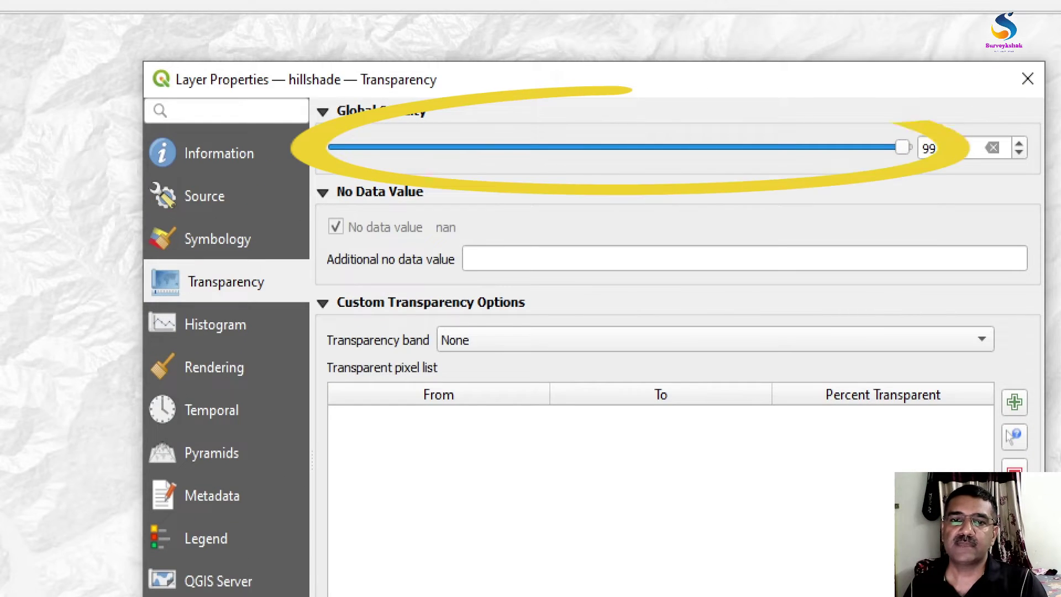
{"action": "key", "text": "super"}
{"action": "key", "text": "Escape"}
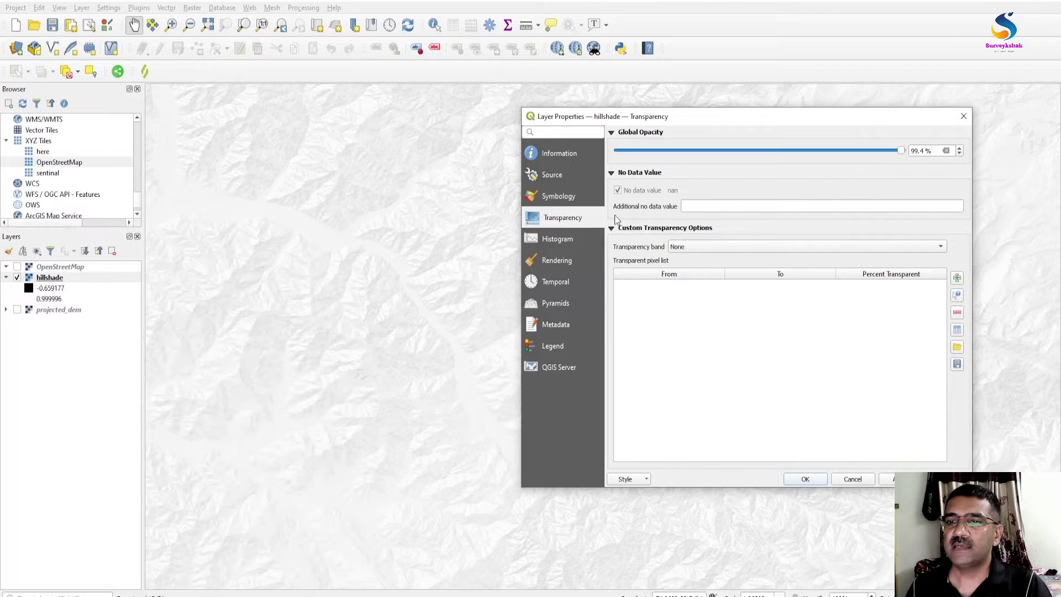
{"action": "left_click_drag", "start_coordinate": [685, 118], "coordinate": [528, 120]}
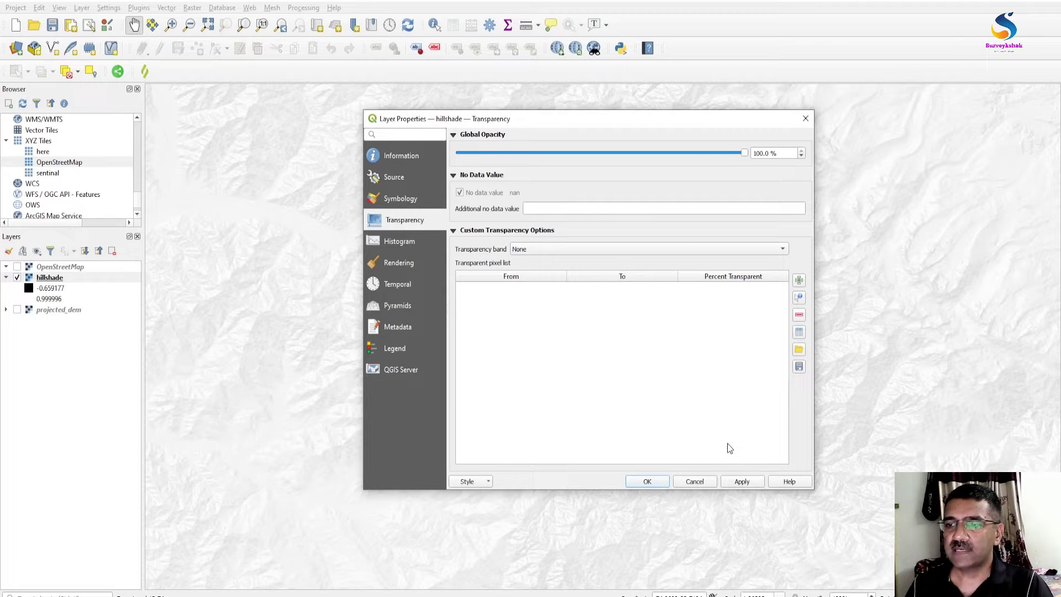
{"action": "left_click", "coordinate": [648, 481]}
Pan the map, then zoom to the full extent of the hillshade layer.
{"action": "scroll", "coordinate": [591, 288], "scroll_direction": "down", "scroll_amount": 2}
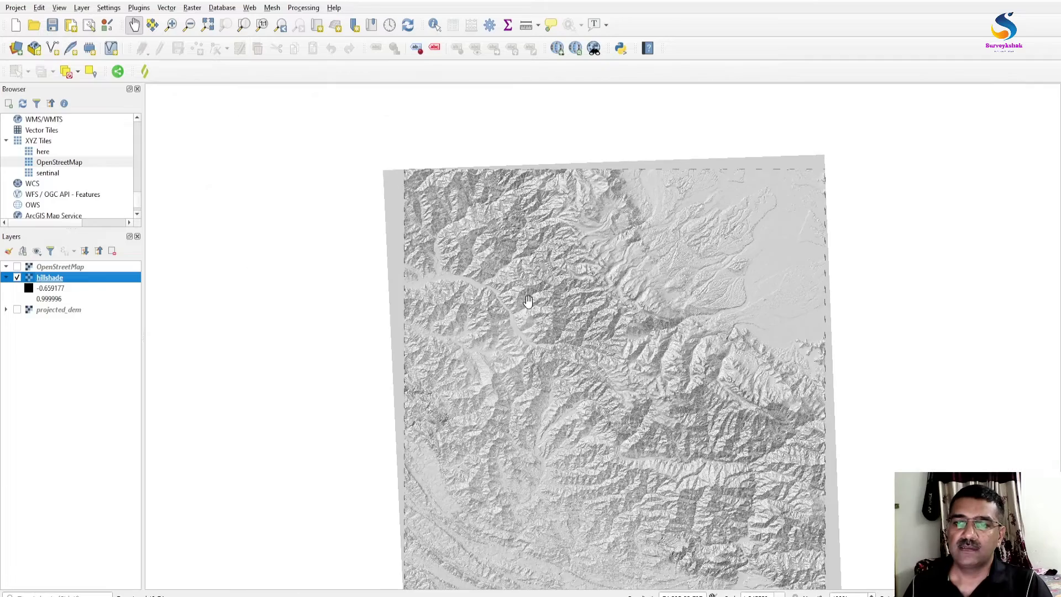
{"action": "scroll", "coordinate": [591, 288], "scroll_direction": "up", "scroll_amount": 2}
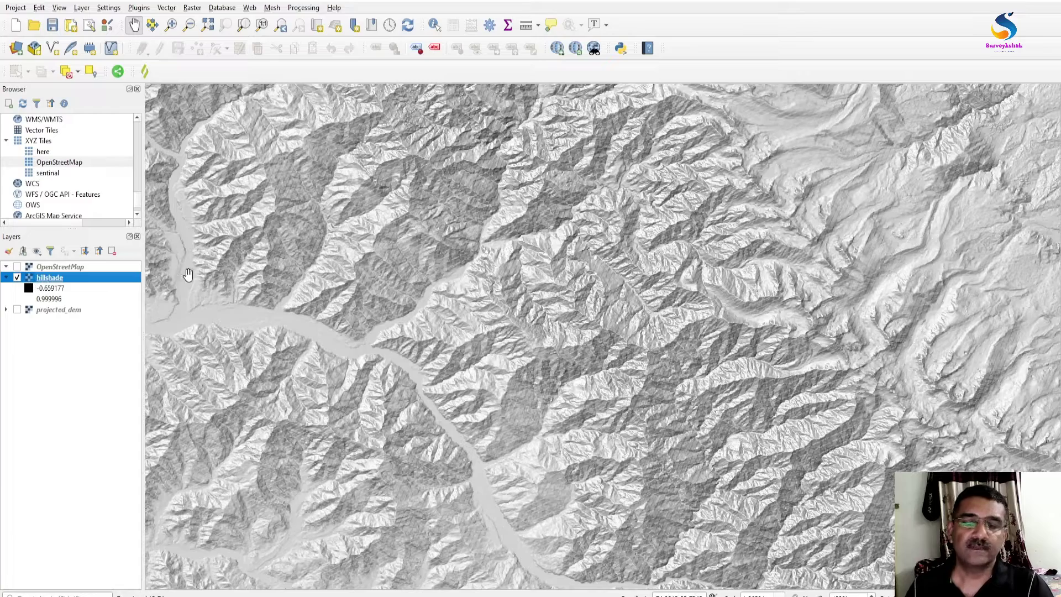
{"action": "scroll", "coordinate": [517, 290], "scroll_direction": "down", "scroll_amount": 2}
{"action": "left_click_drag", "start_coordinate": [656, 330], "coordinate": [524, 370]}
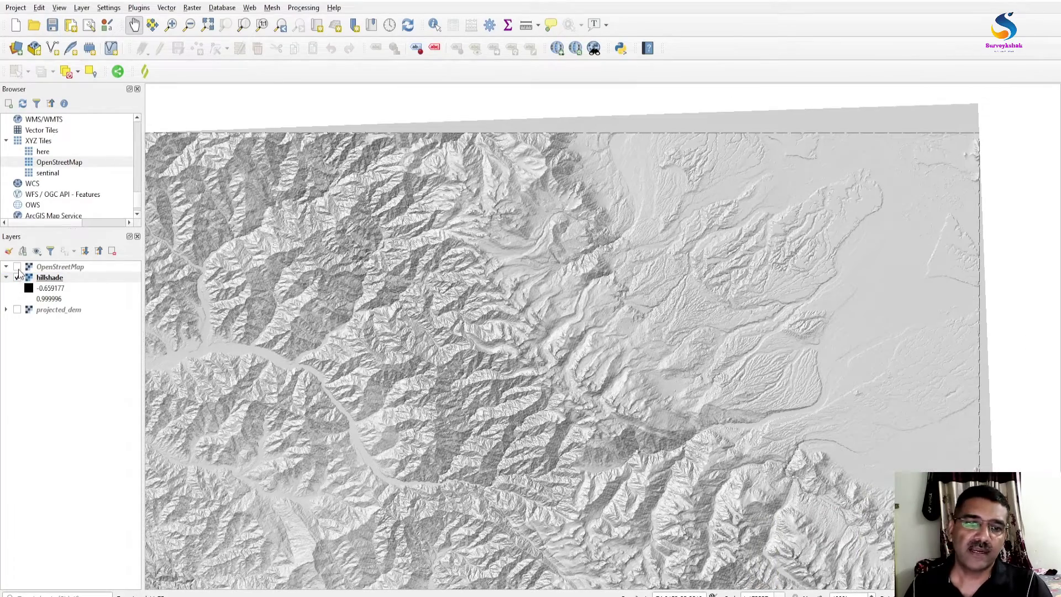
{"action": "right_click", "coordinate": [66, 277]}
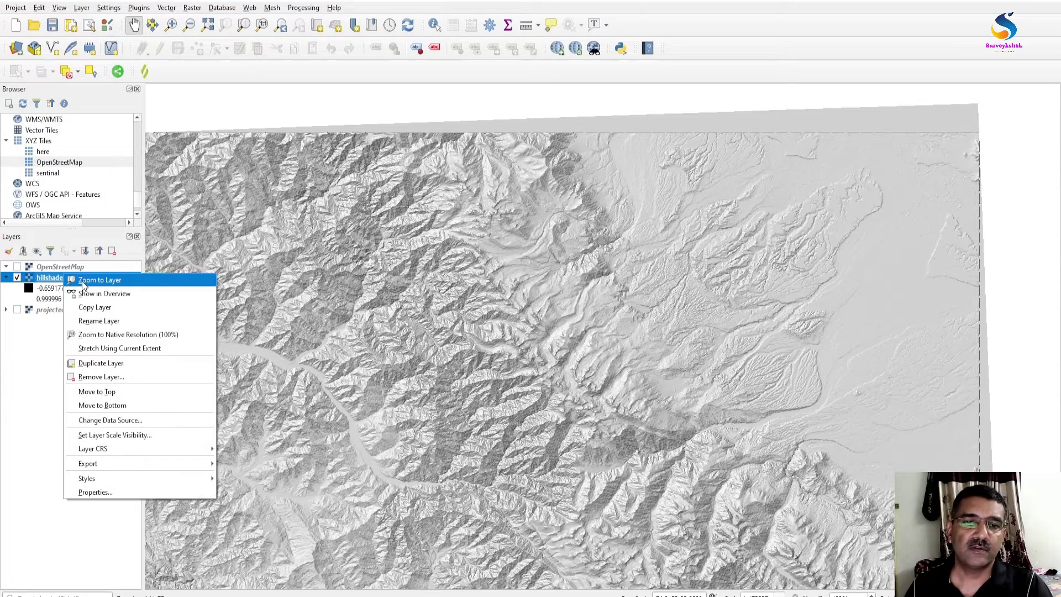
{"action": "left_click", "coordinate": [85, 280]}
Toggle the OpenStreetMap basemap off and back on, then zoom in around Surankote.
{"action": "left_click", "coordinate": [17, 267]}
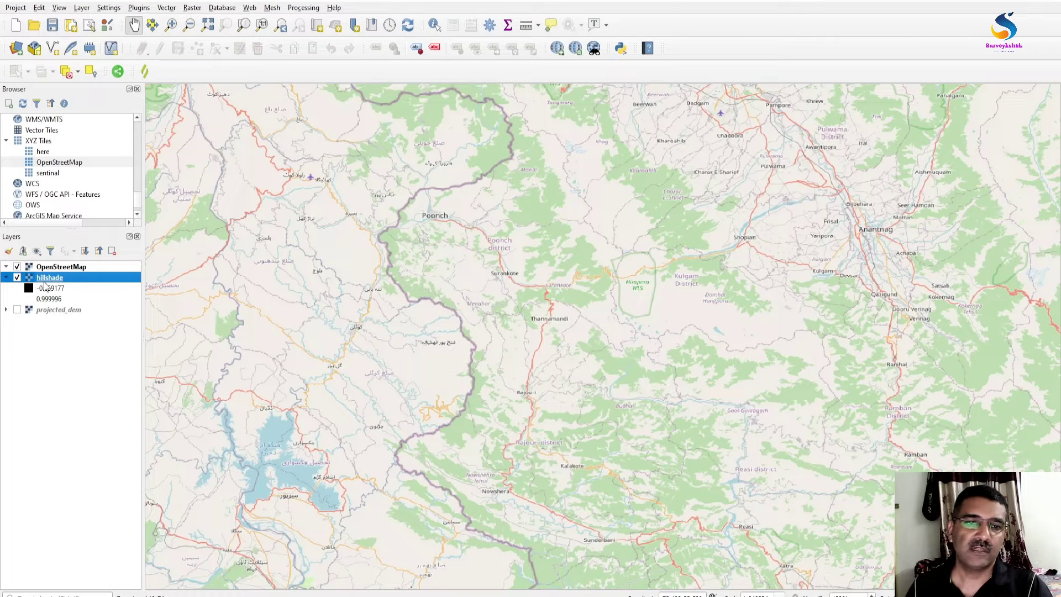
{"action": "left_click", "coordinate": [17, 267]}
{"action": "left_click", "coordinate": [17, 267]}
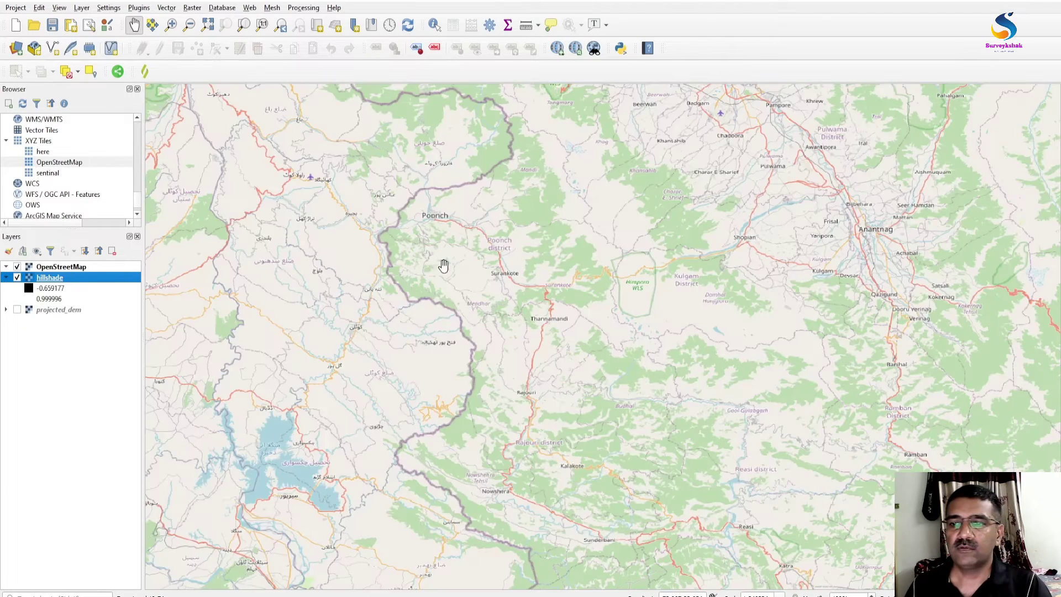
{"action": "scroll", "coordinate": [501, 283], "scroll_direction": "up", "scroll_amount": 1}
{"action": "scroll", "coordinate": [501, 283], "scroll_direction": "up", "scroll_amount": 2}
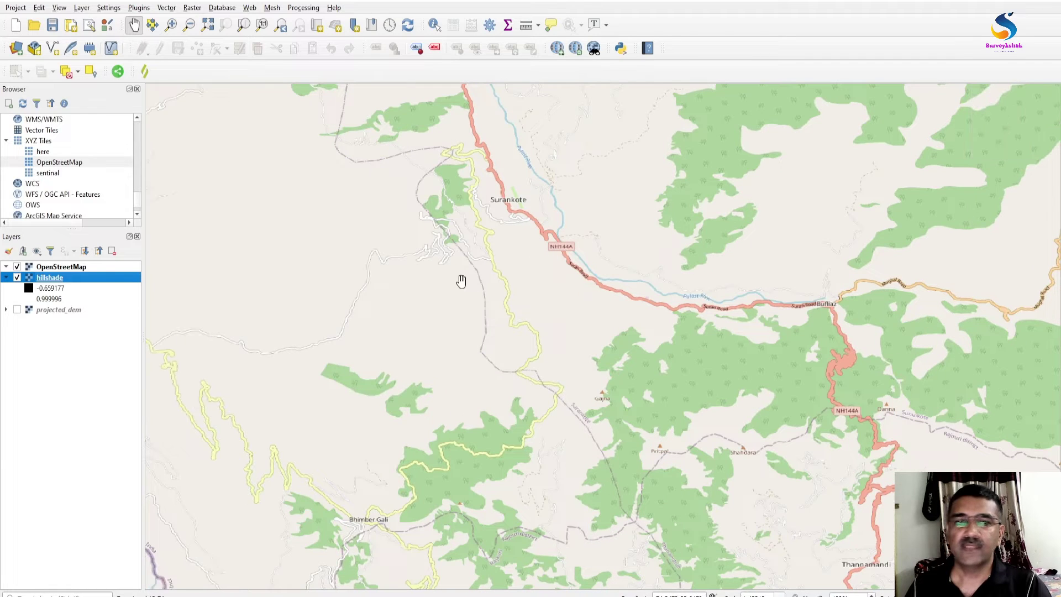
Add the Opacity slider to the OpenStreetMap layer's used Legend widgets and confirm.
{"action": "right_click", "coordinate": [58, 267]}
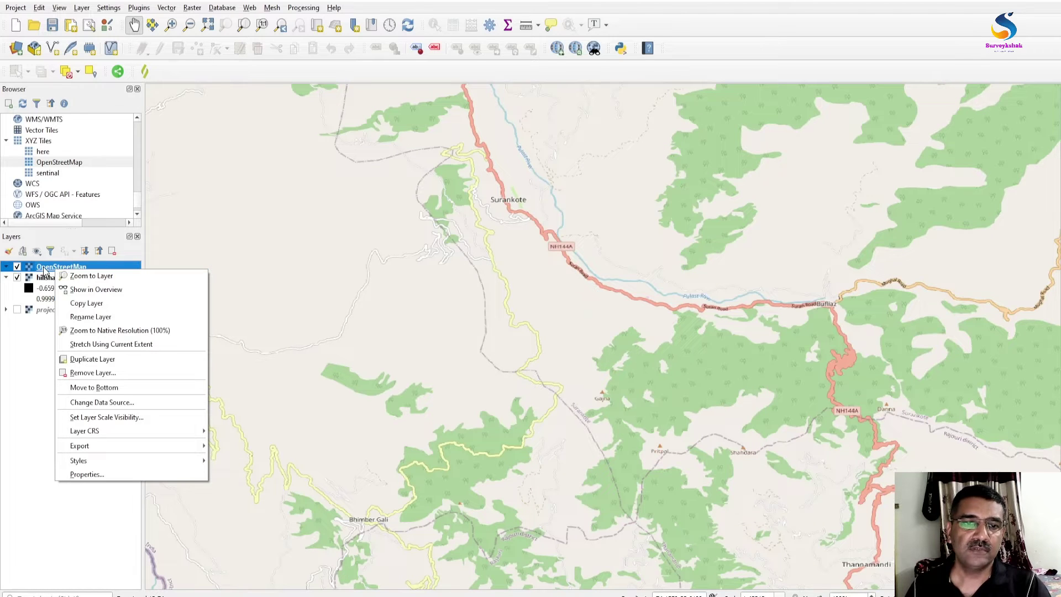
{"action": "left_click", "coordinate": [75, 477]}
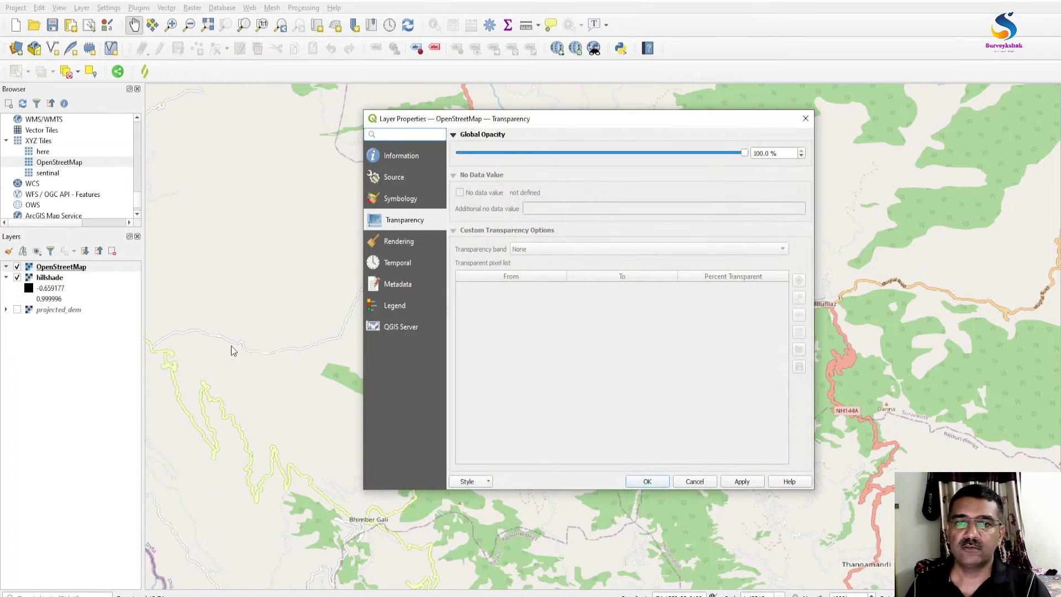
{"action": "left_click", "coordinate": [407, 310]}
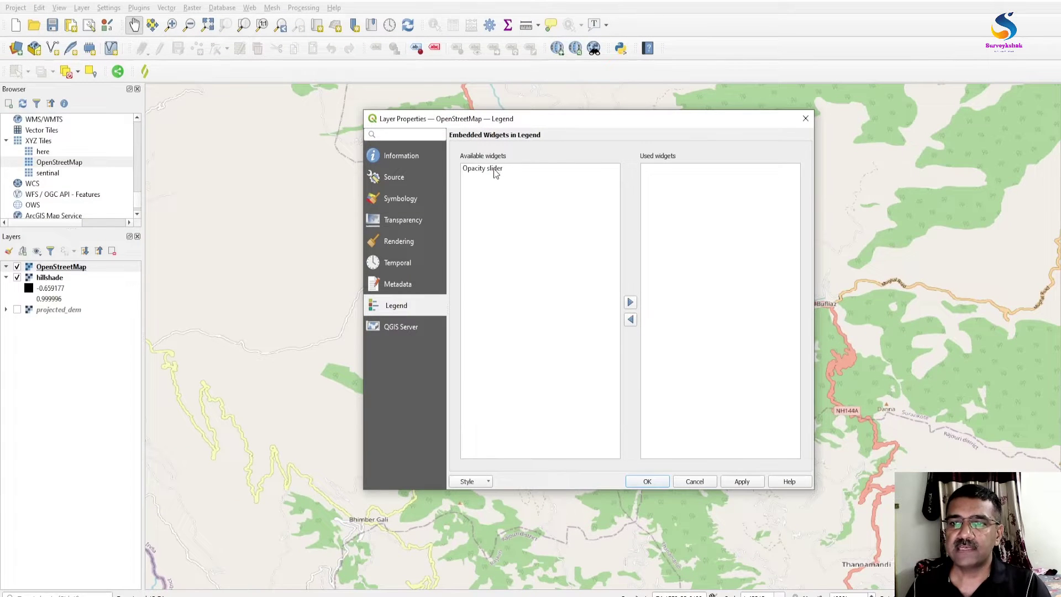
{"action": "left_click", "coordinate": [496, 171]}
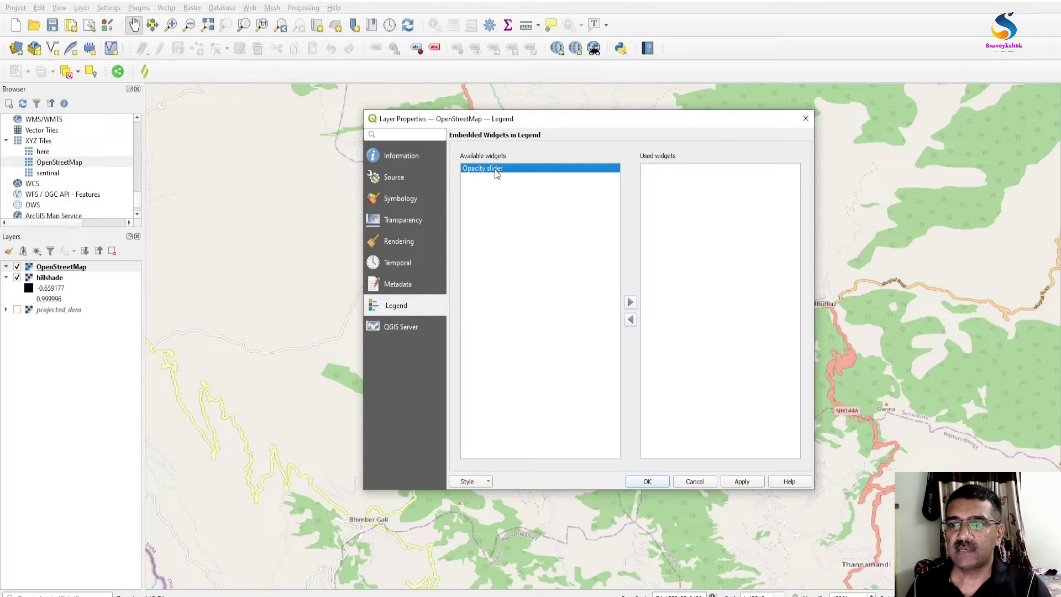
{"action": "left_click", "coordinate": [630, 302]}
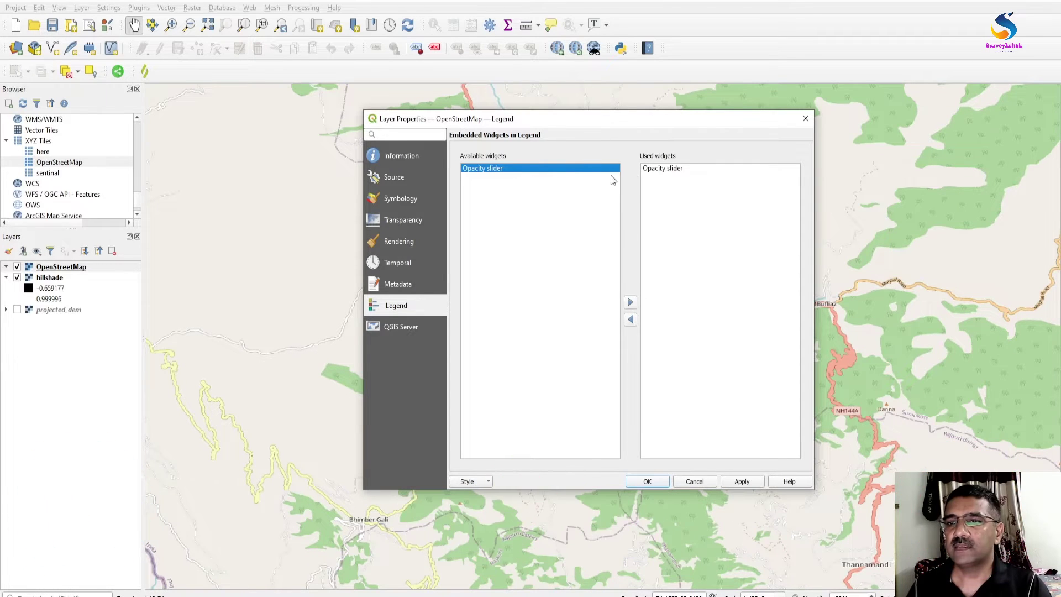
{"action": "left_click", "coordinate": [676, 170]}
{"action": "left_click", "coordinate": [647, 482]}
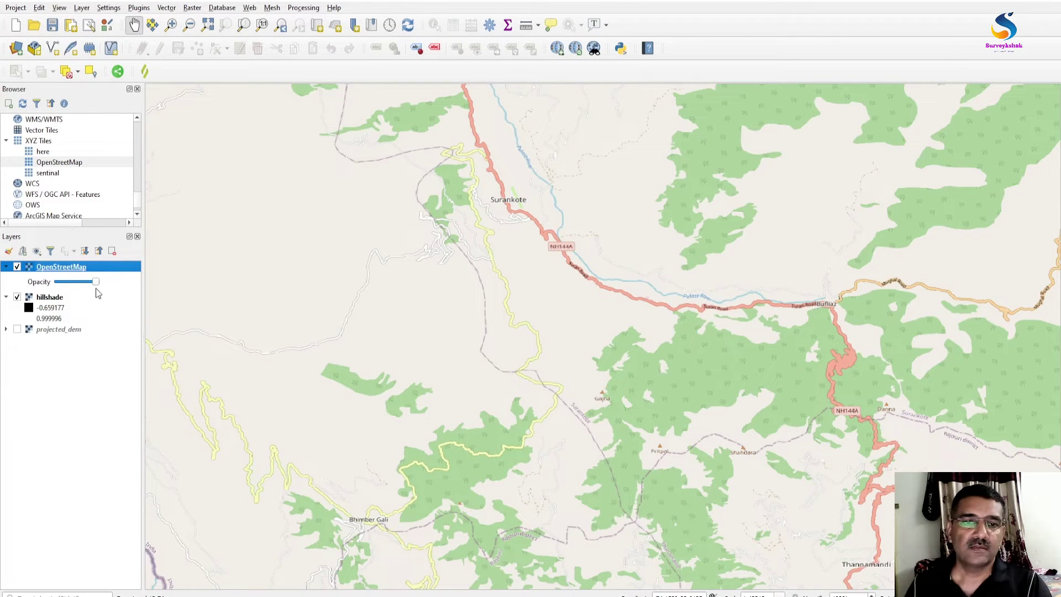
Drag the OpenStreetMap opacity slider to about half and pan the map south.
{"action": "left_click_drag", "start_coordinate": [96, 284], "coordinate": [79, 286]}
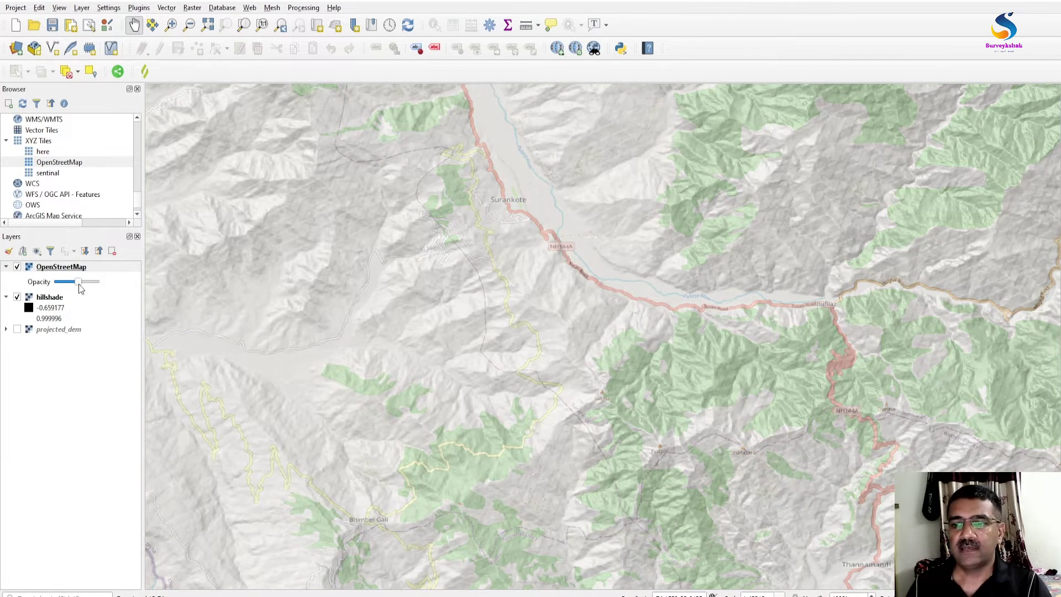
{"action": "left_click_drag", "start_coordinate": [569, 366], "coordinate": [552, 253]}
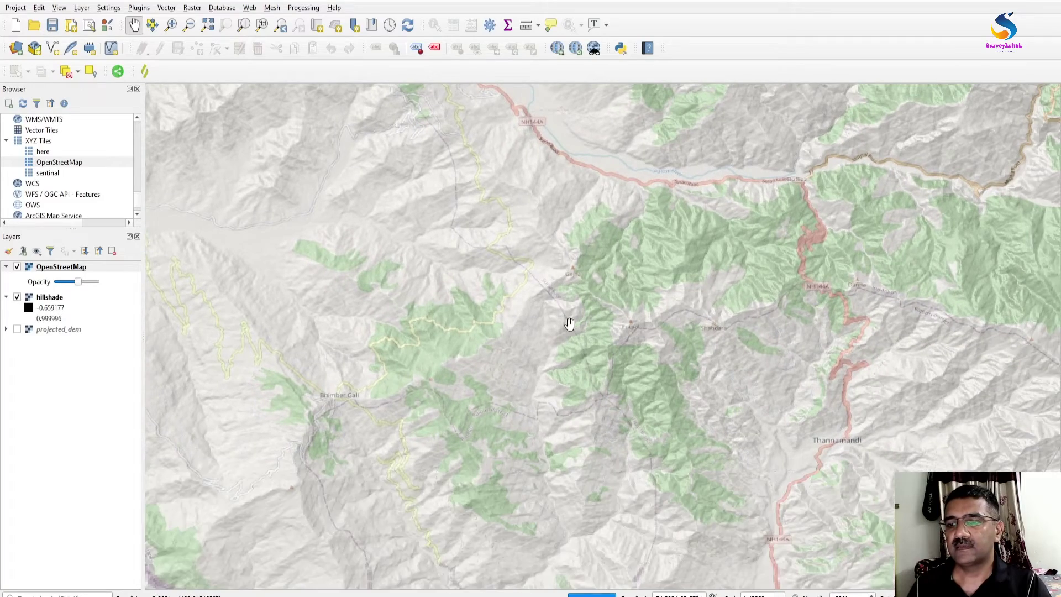
Zoom and pan to bring the Pulast river valley and Surankote into view.
{"action": "scroll", "coordinate": [545, 293], "scroll_direction": "down", "scroll_amount": 1}
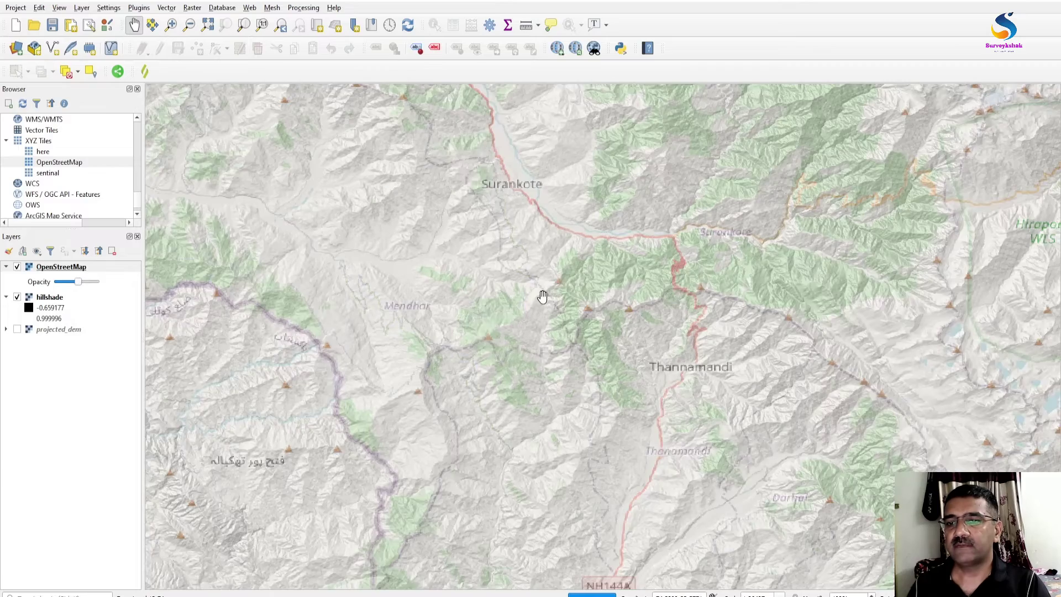
{"action": "scroll", "coordinate": [563, 270], "scroll_direction": "up", "scroll_amount": 1}
{"action": "scroll", "coordinate": [563, 270], "scroll_direction": "up", "scroll_amount": 1}
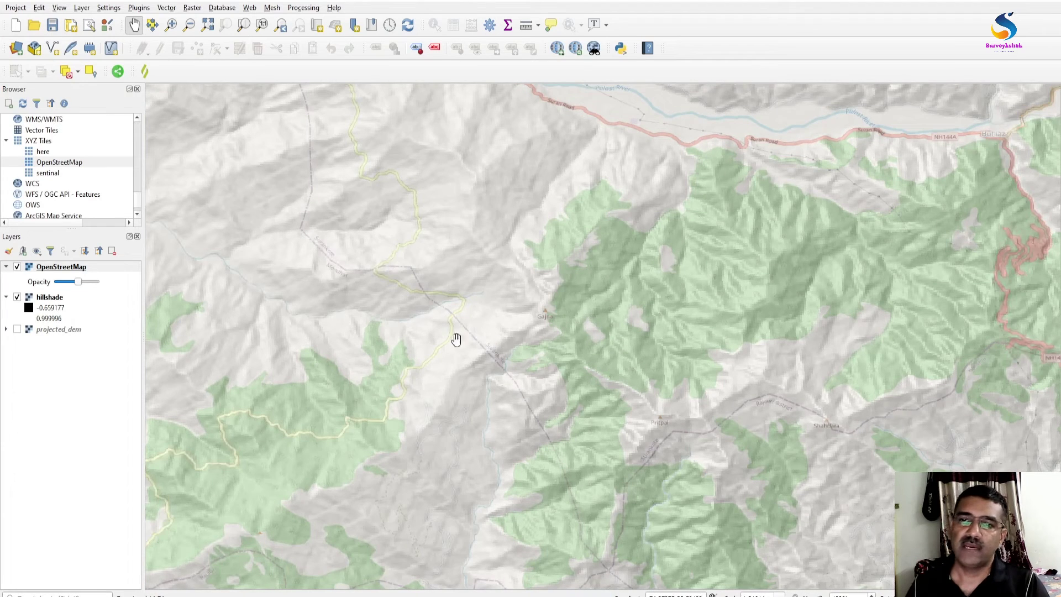
{"action": "left_click_drag", "start_coordinate": [502, 161], "coordinate": [498, 450]}
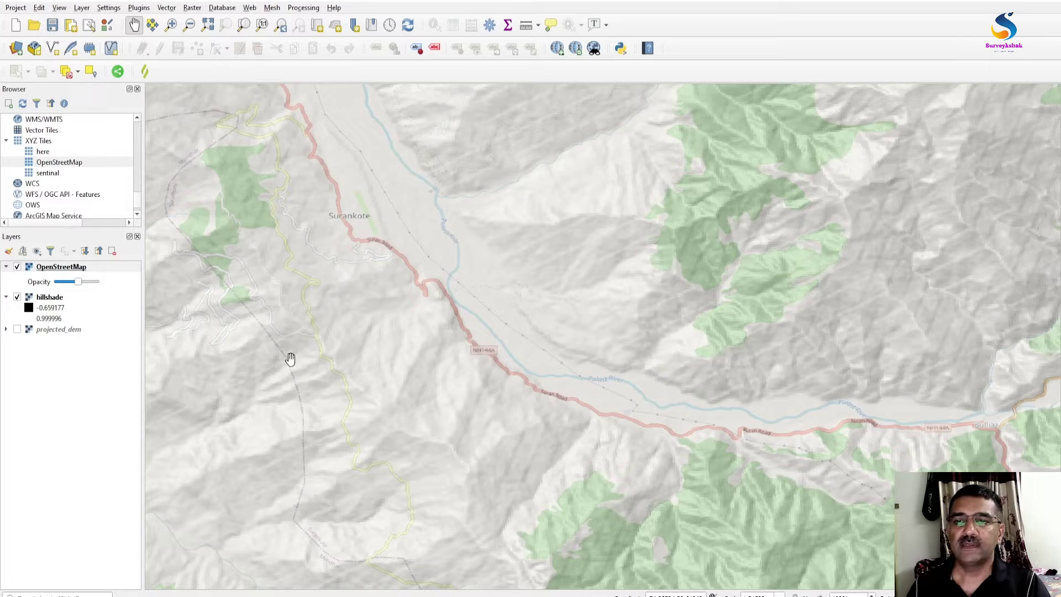
Hide OpenStreetMap to view bare hillshade, zoom out, then show it at full opacity.
{"action": "left_click", "coordinate": [18, 266]}
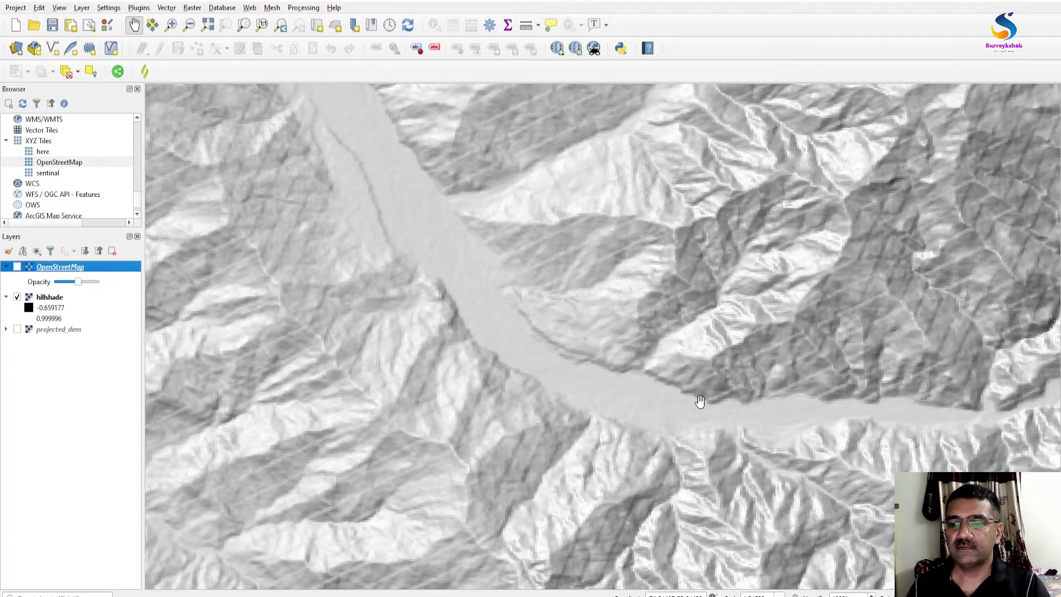
{"action": "scroll", "coordinate": [506, 356], "scroll_direction": "down", "scroll_amount": 1}
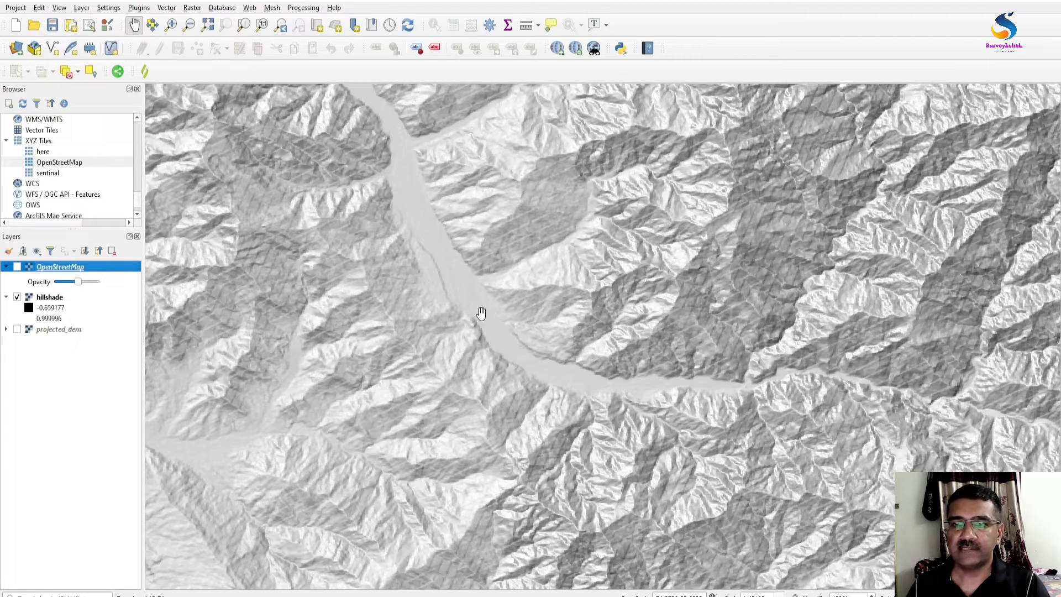
{"action": "left_click", "coordinate": [17, 267]}
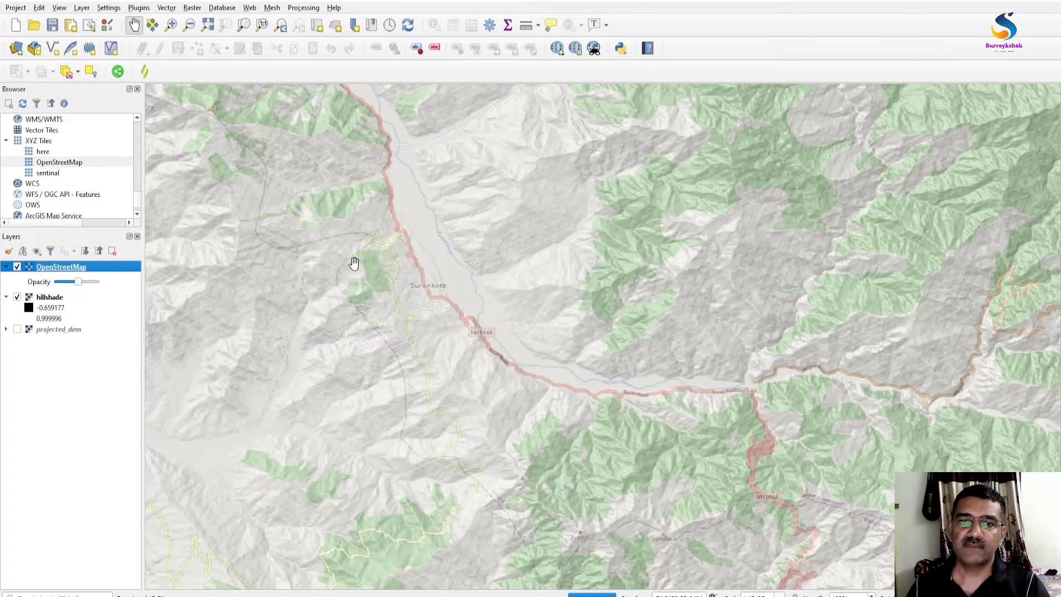
{"action": "left_click_drag", "start_coordinate": [80, 281], "coordinate": [109, 282]}
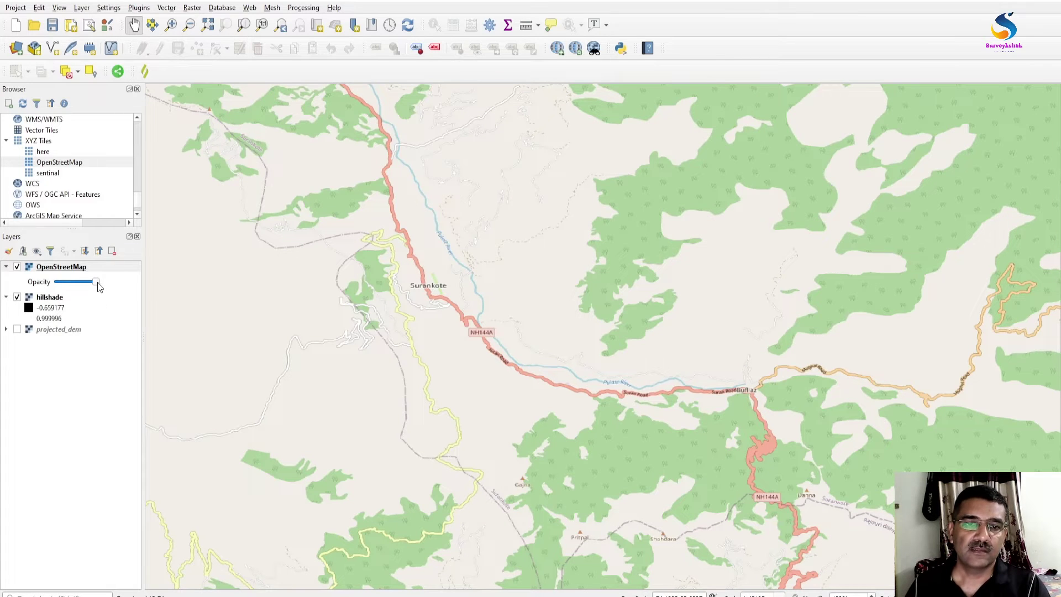
Make OpenStreetMap semi-transparent again and pan northwest up the valley to Poonch.
{"action": "left_click_drag", "start_coordinate": [97, 283], "coordinate": [78, 289]}
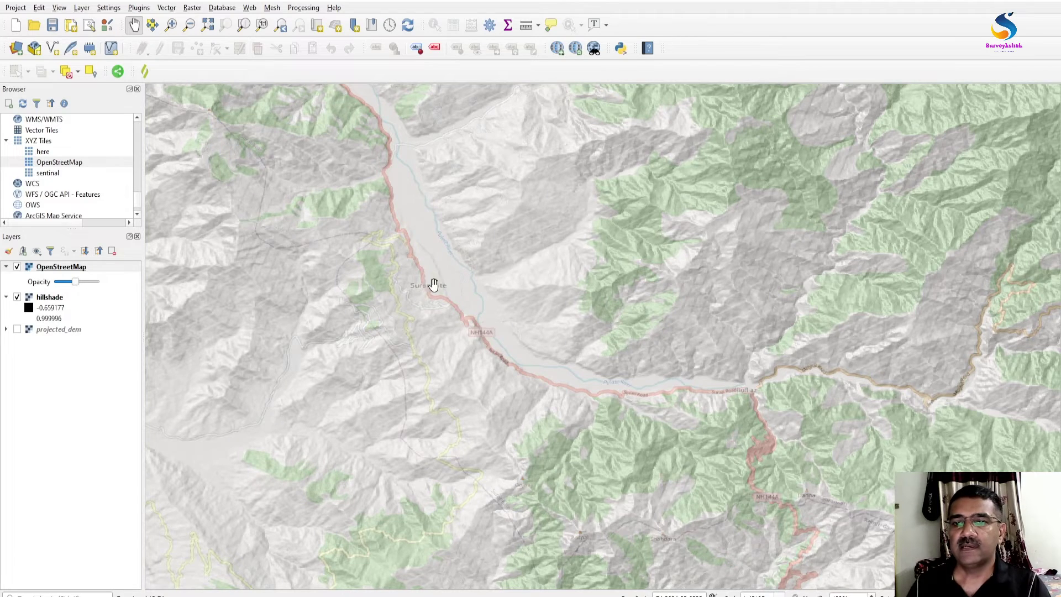
{"action": "left_click_drag", "start_coordinate": [433, 229], "coordinate": [595, 431]}
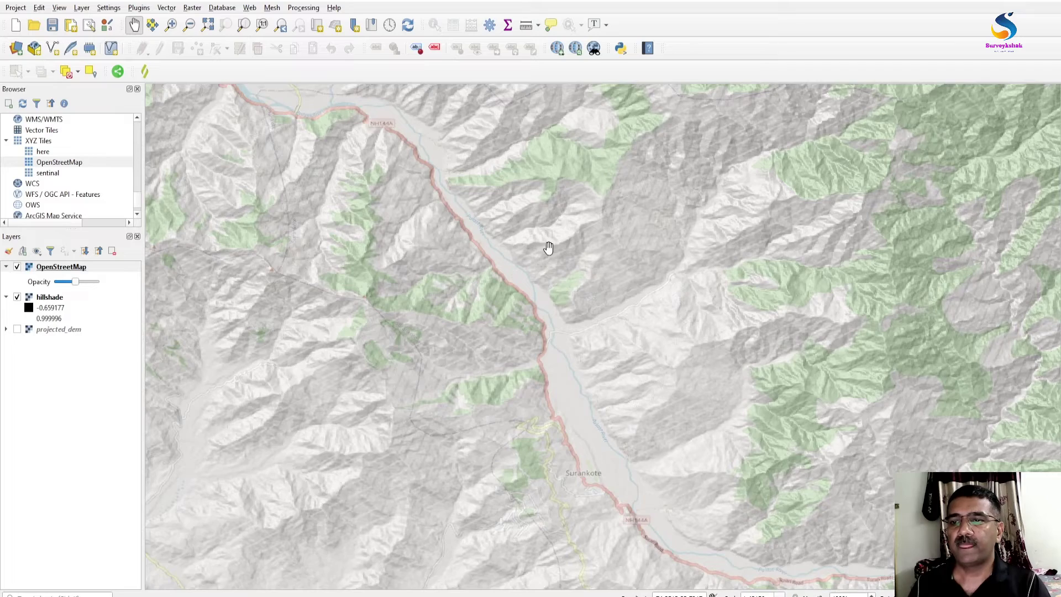
{"action": "left_click_drag", "start_coordinate": [550, 237], "coordinate": [613, 359]}
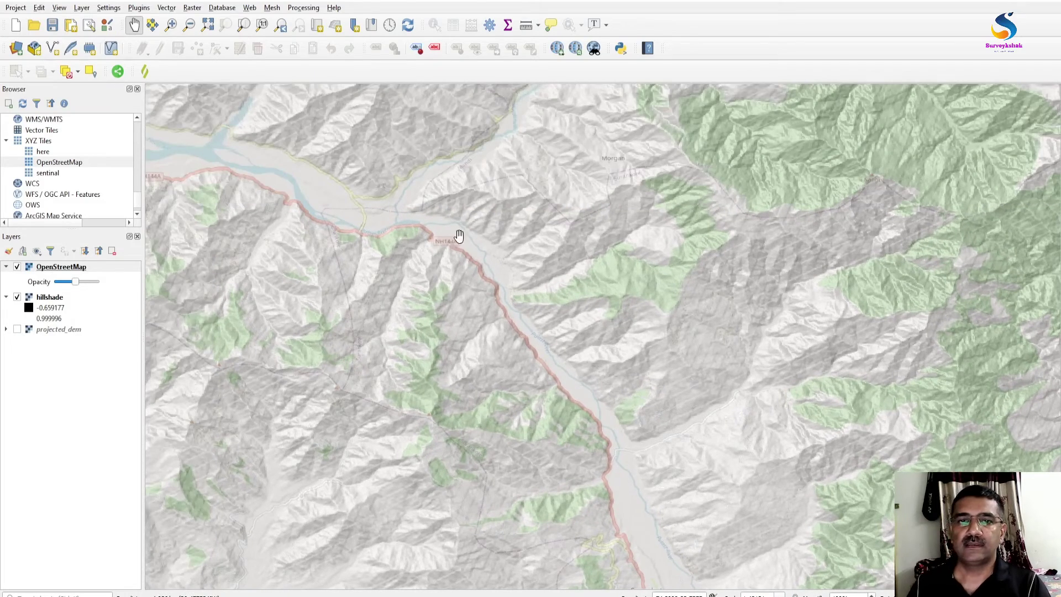
{"action": "left_click_drag", "start_coordinate": [317, 223], "coordinate": [585, 397]}
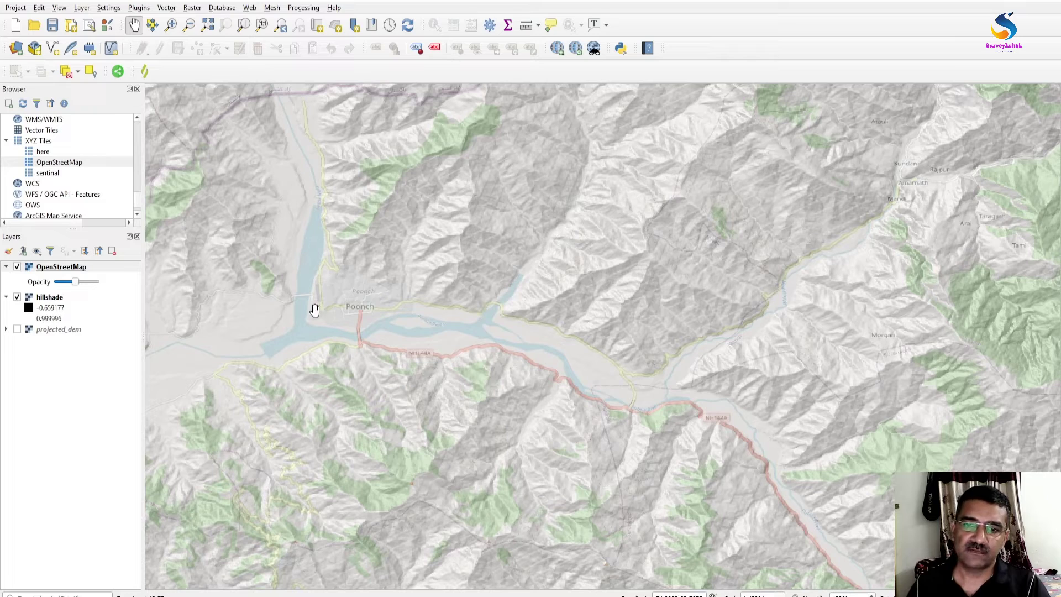
{"action": "left_click_drag", "start_coordinate": [388, 355], "coordinate": [293, 229]}
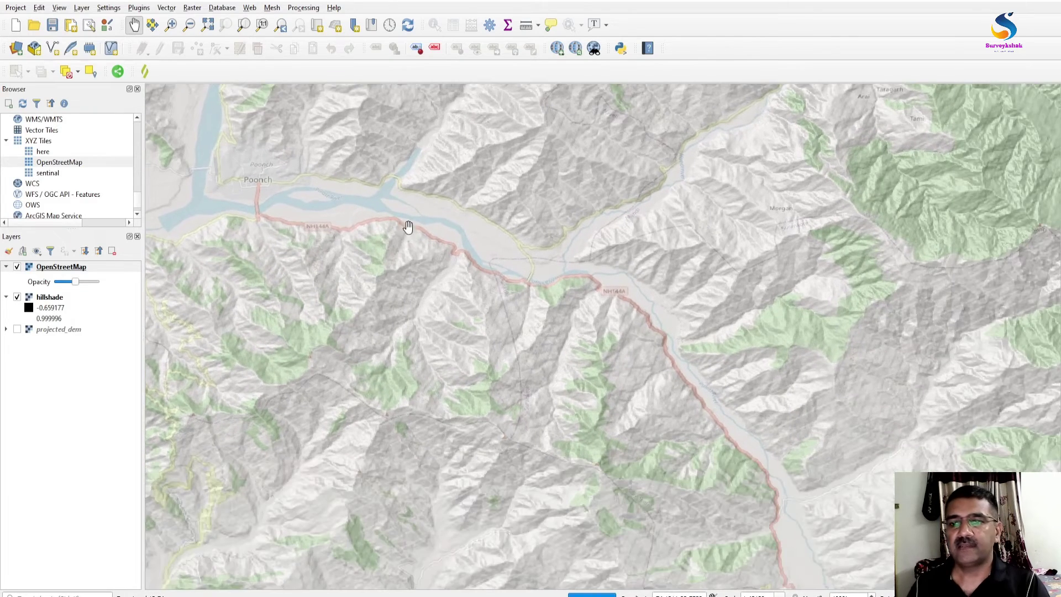
Pan and zoom to frame Surankote and the wide river bend.
{"action": "left_click_drag", "start_coordinate": [722, 463], "coordinate": [535, 306]}
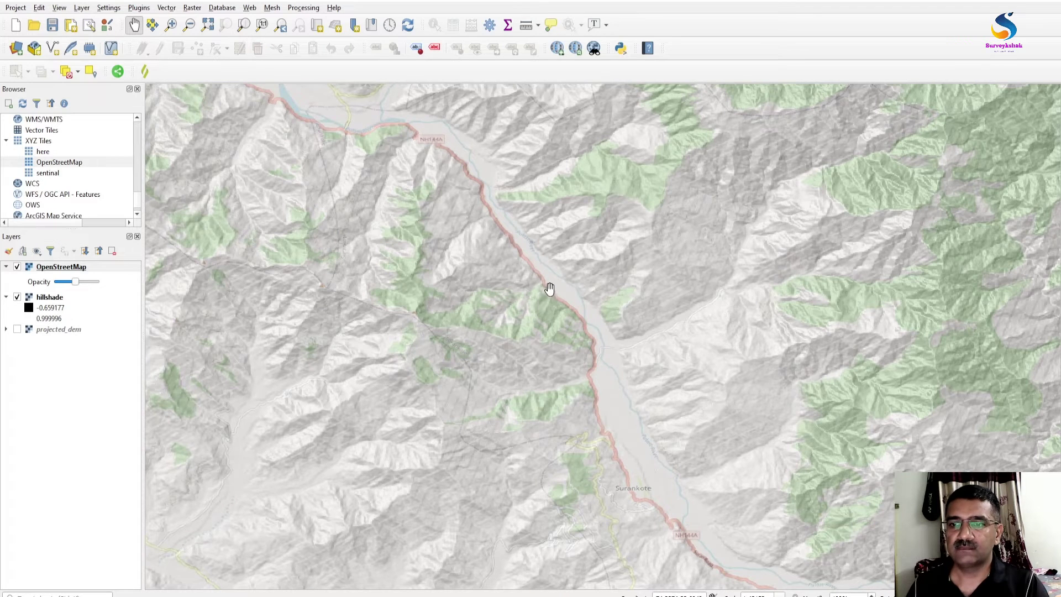
{"action": "scroll", "coordinate": [529, 268], "scroll_direction": "up", "scroll_amount": 1}
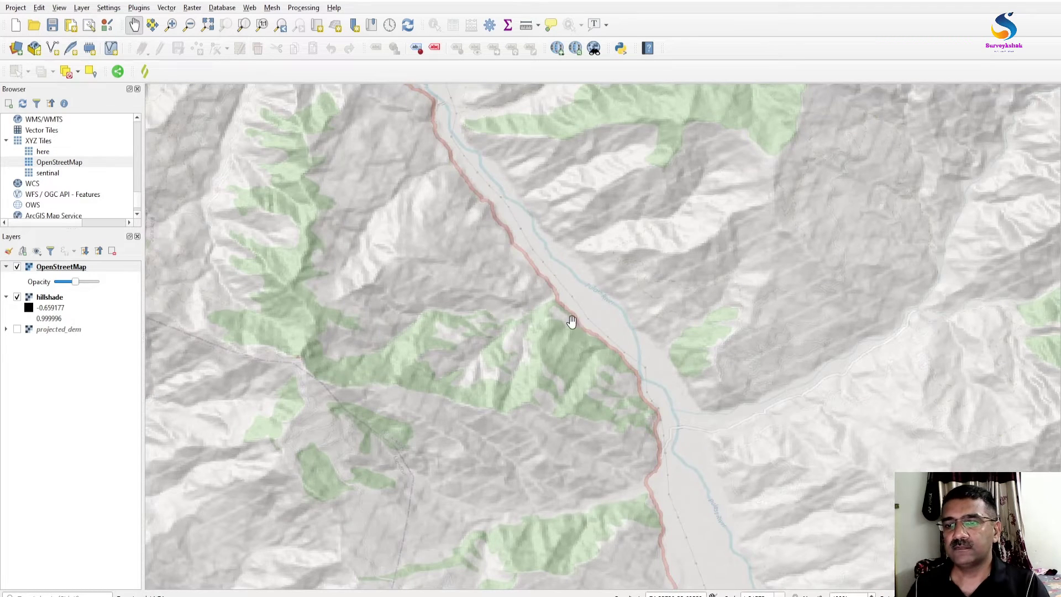
{"action": "left_click_drag", "start_coordinate": [640, 426], "coordinate": [719, 522]}
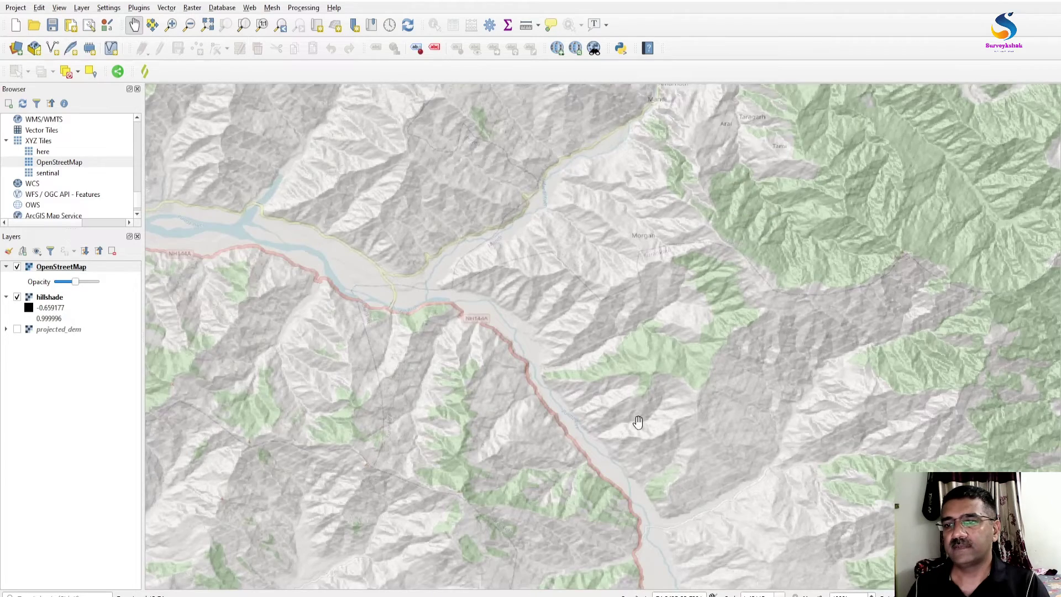
{"action": "left_click_drag", "start_coordinate": [635, 422], "coordinate": [418, 236]}
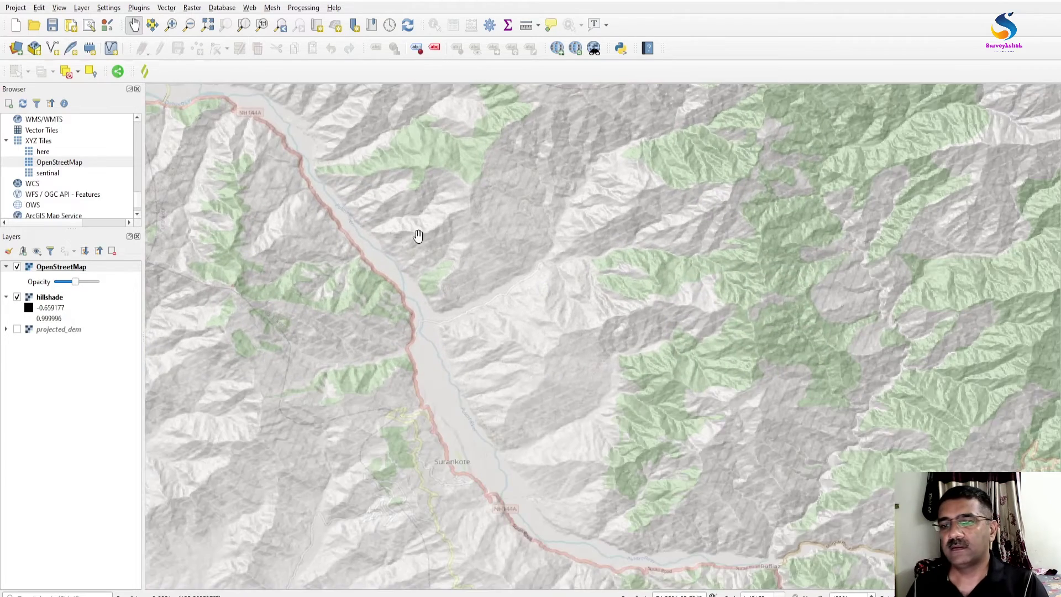
Lower the OpenStreetMap opacity slider to reveal the hillshade, then raise it again.
{"action": "left_click_drag", "start_coordinate": [539, 405], "coordinate": [517, 186]}
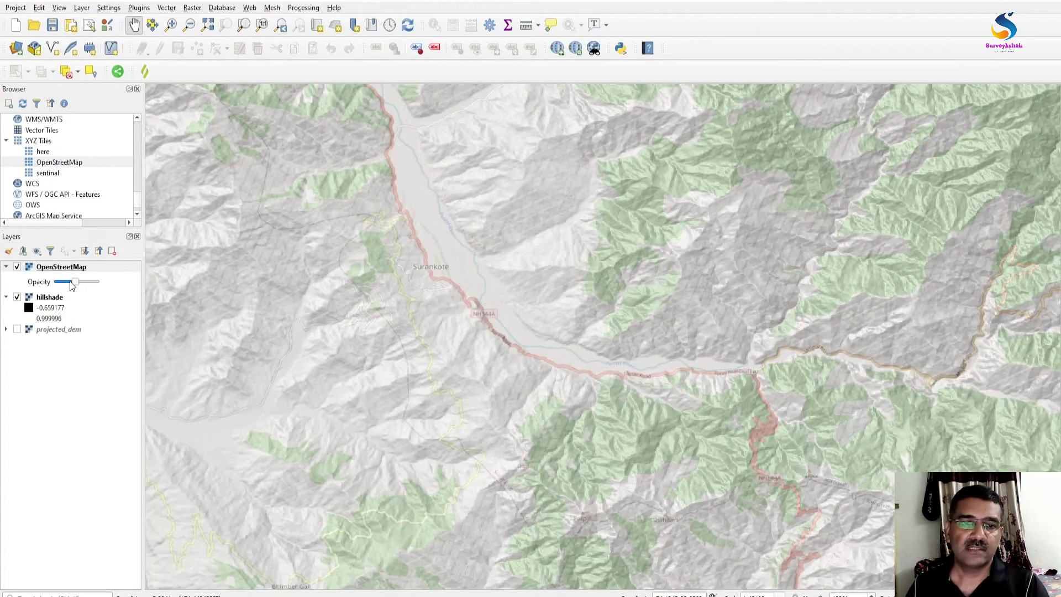
{"action": "left_click_drag", "start_coordinate": [77, 284], "coordinate": [71, 286]}
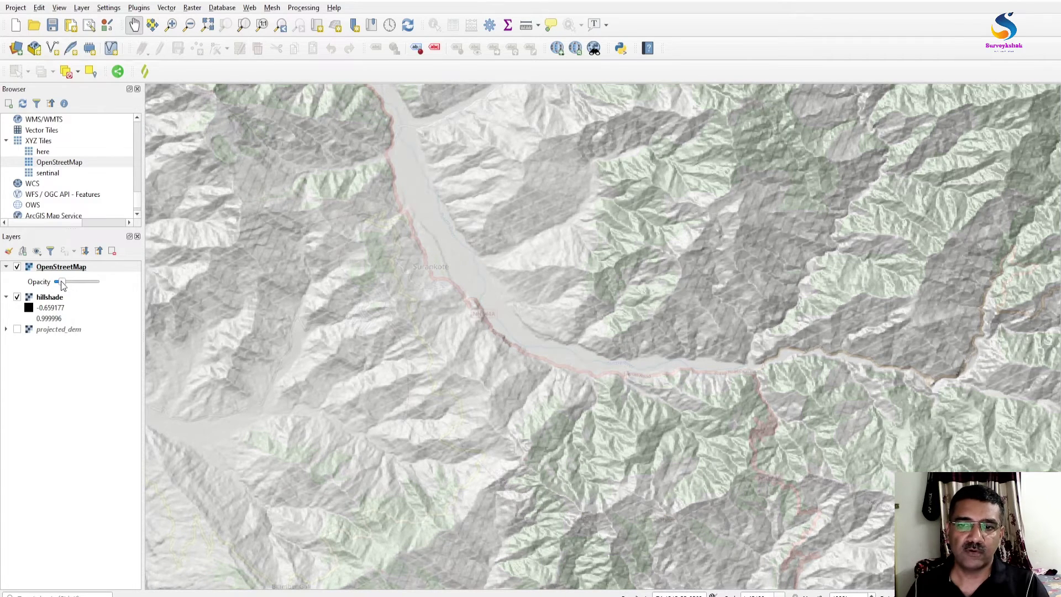
{"action": "left_click_drag", "start_coordinate": [67, 284], "coordinate": [73, 285]}
Pan the map toward Thanamandi and the terrain around Mendhar.
{"action": "left_click_drag", "start_coordinate": [508, 428], "coordinate": [485, 249]}
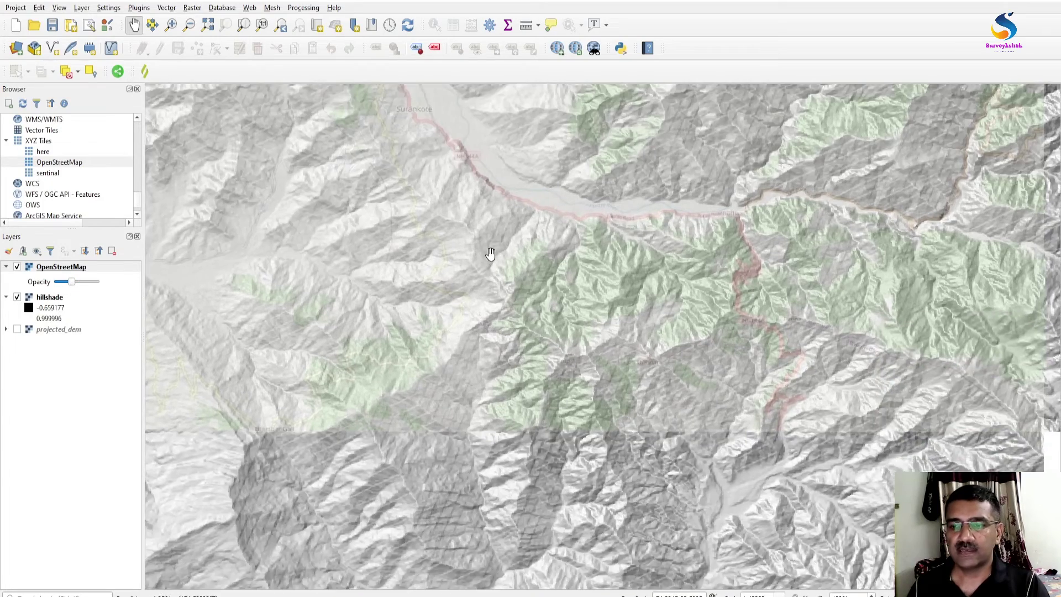
{"action": "left_click_drag", "start_coordinate": [486, 343], "coordinate": [544, 233]}
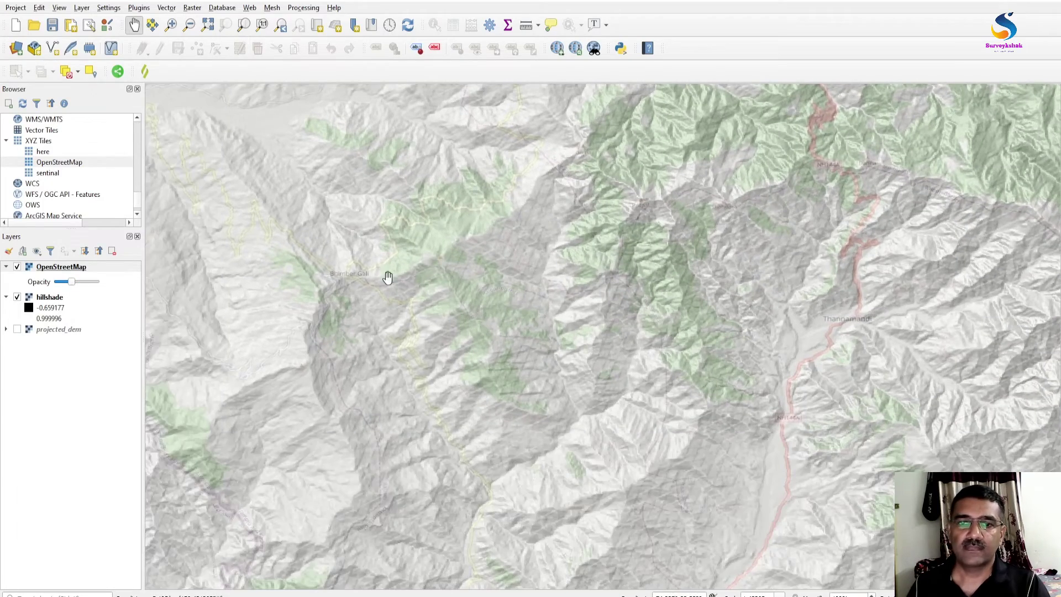
{"action": "left_click_drag", "start_coordinate": [388, 278], "coordinate": [507, 330]}
{"action": "left_click_drag", "start_coordinate": [379, 297], "coordinate": [552, 356]}
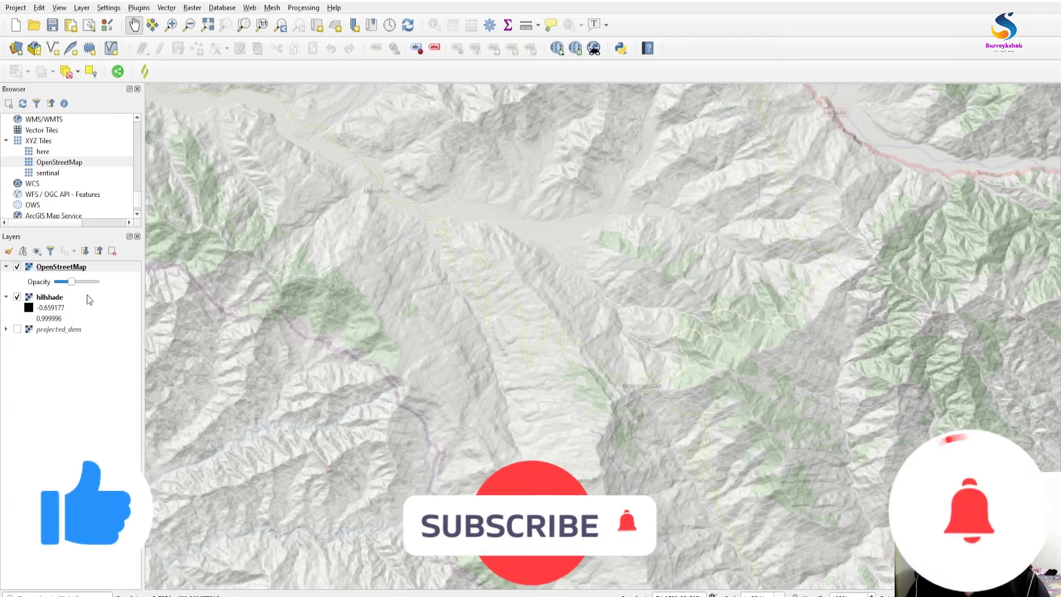
Pan past Mendhar and Surankote toward the Surankote road, zooming out slightly.
{"action": "left_click_drag", "start_coordinate": [367, 289], "coordinate": [588, 416]}
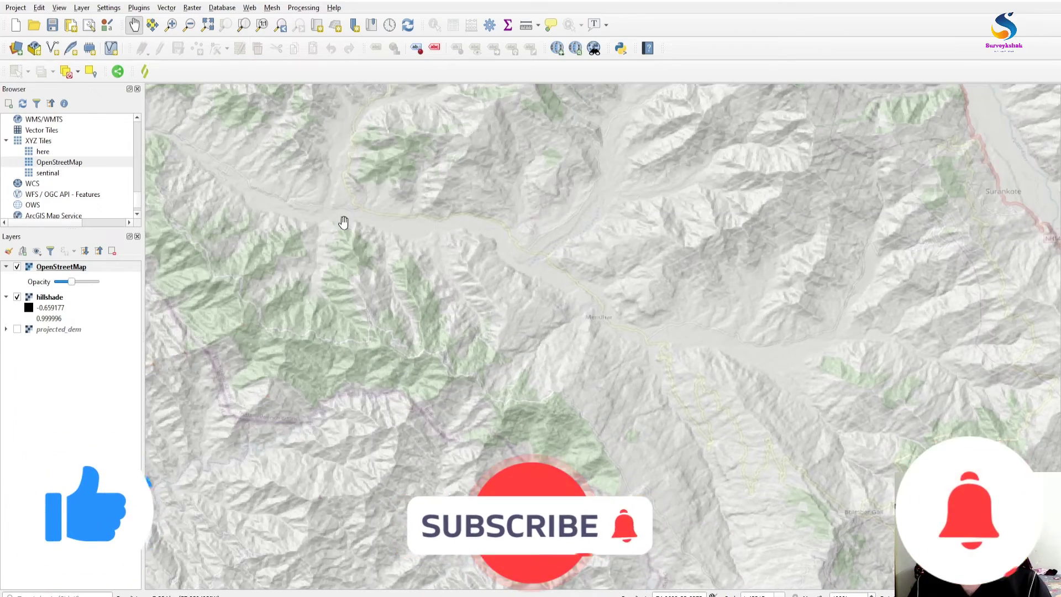
{"action": "left_click_drag", "start_coordinate": [316, 306], "coordinate": [199, 359]}
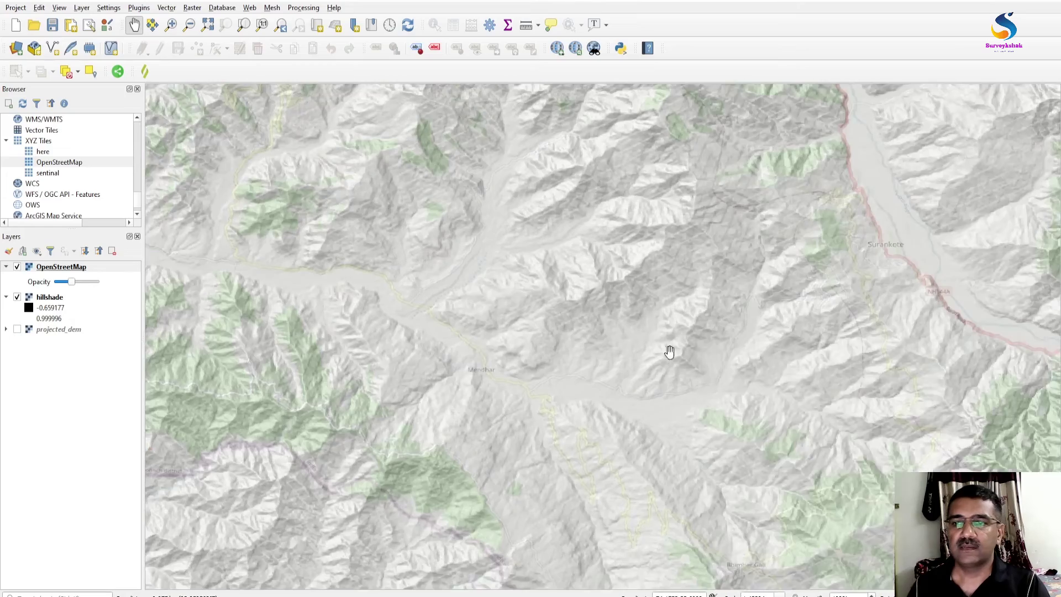
{"action": "left_click_drag", "start_coordinate": [784, 325], "coordinate": [470, 379]}
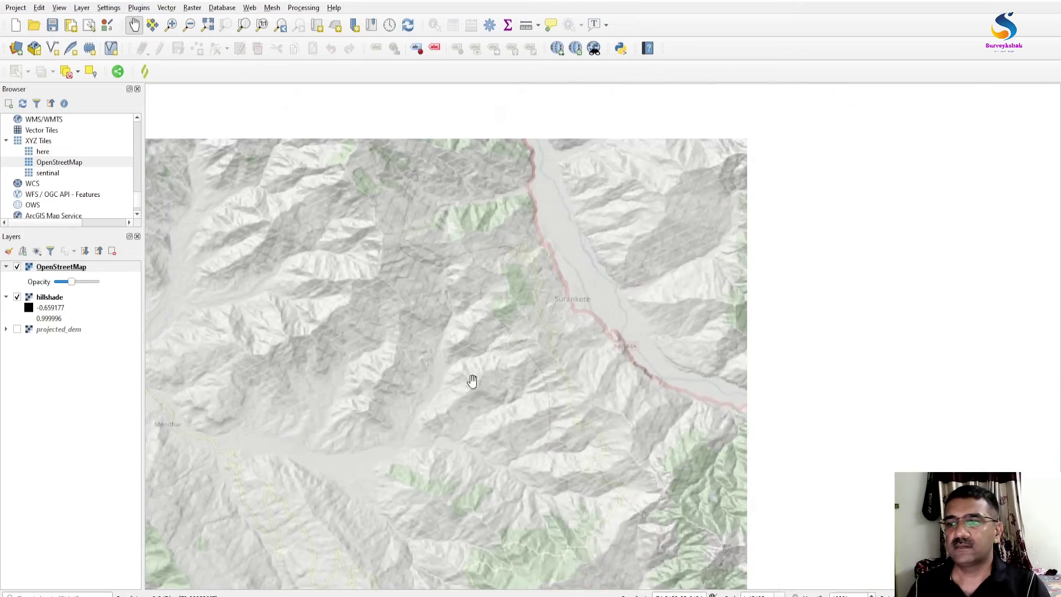
{"action": "left_click_drag", "start_coordinate": [728, 318], "coordinate": [421, 461]}
{"action": "scroll", "coordinate": [567, 289], "scroll_direction": "down", "scroll_amount": 1}
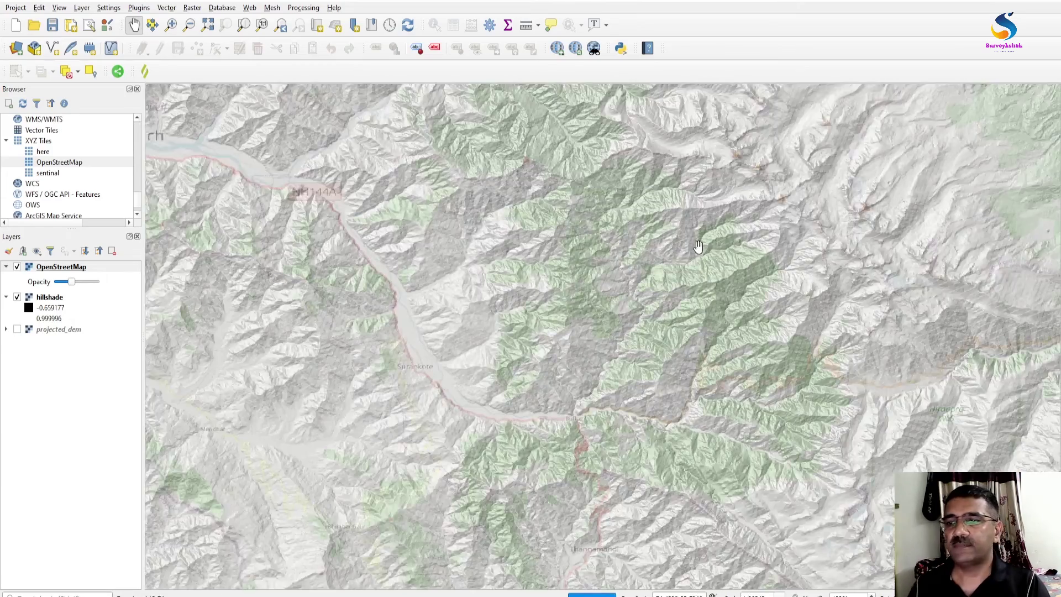
{"action": "left_click_drag", "start_coordinate": [900, 127], "coordinate": [747, 314]}
Pan and zoom over to Shopian and its river, settling them lower-left in view.
{"action": "left_click_drag", "start_coordinate": [645, 298], "coordinate": [709, 422]}
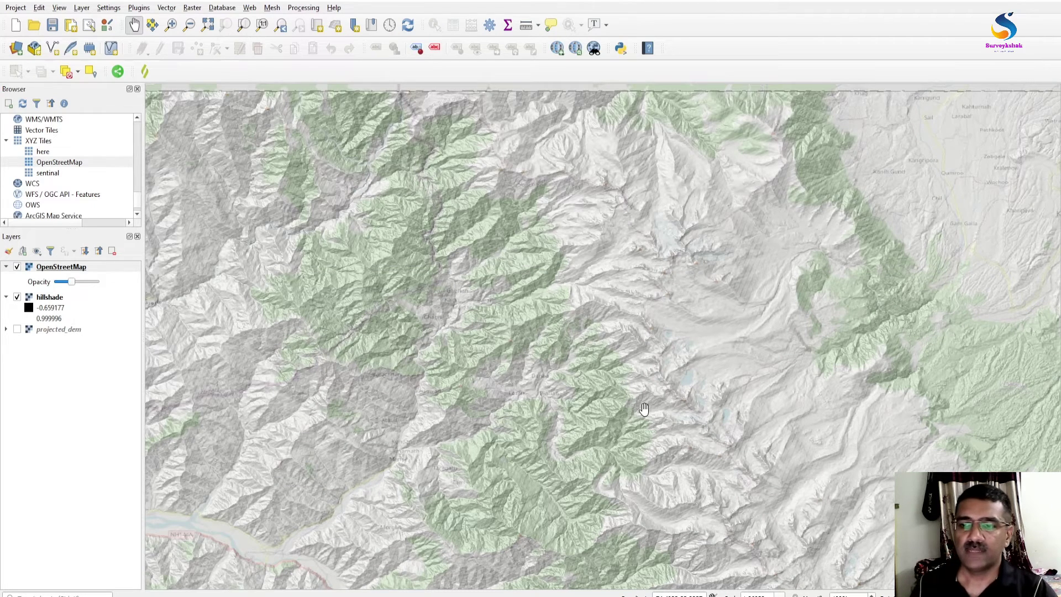
{"action": "left_click_drag", "start_coordinate": [442, 251], "coordinate": [506, 364]}
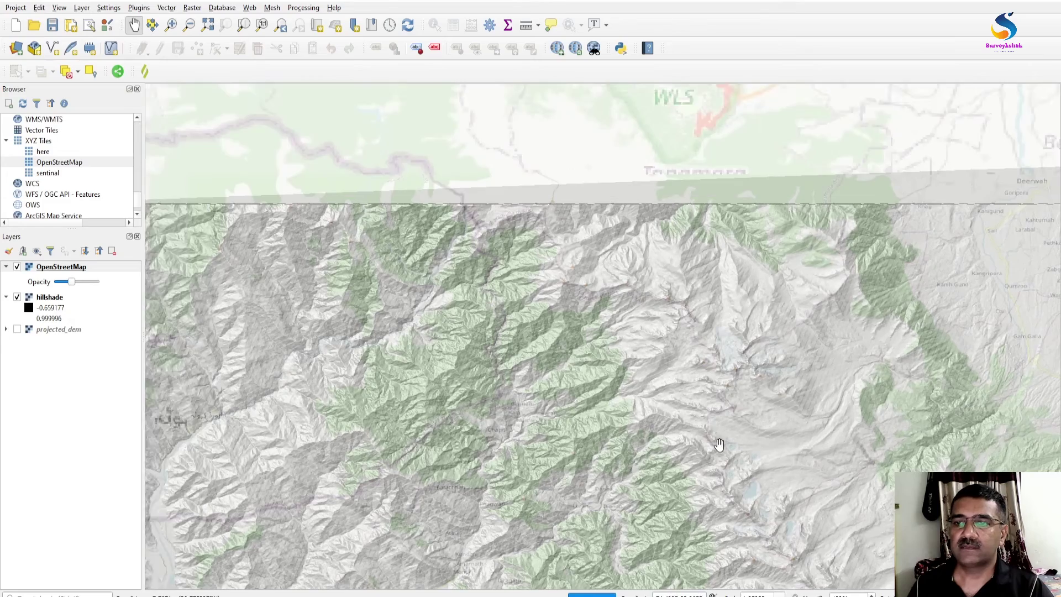
{"action": "left_click_drag", "start_coordinate": [718, 445], "coordinate": [533, 169]}
{"action": "scroll", "coordinate": [550, 232], "scroll_direction": "up", "scroll_amount": 2}
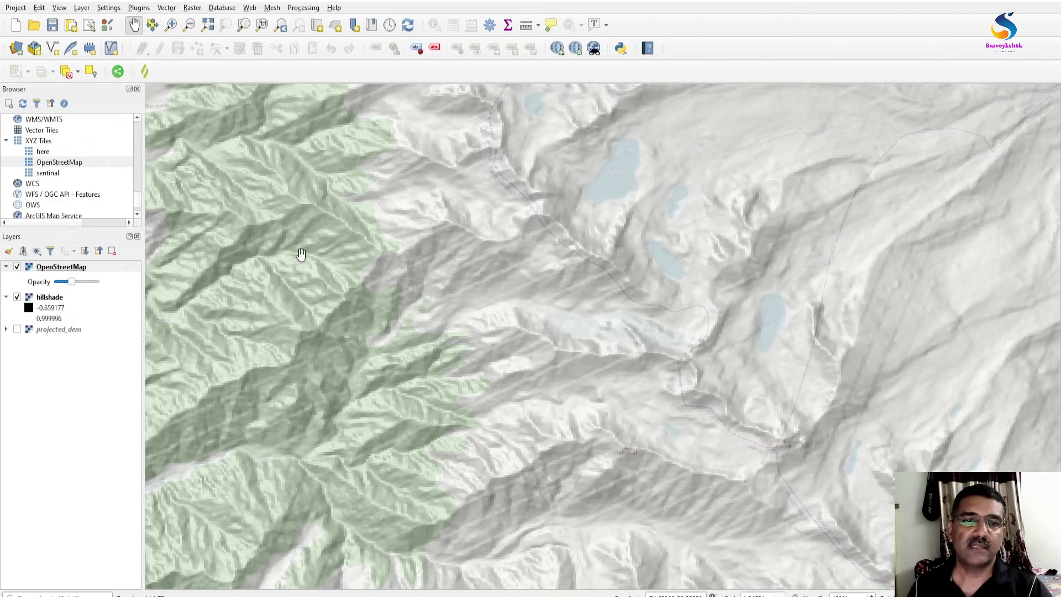
{"action": "scroll", "coordinate": [440, 251], "scroll_direction": "down", "scroll_amount": 2}
{"action": "left_click_drag", "start_coordinate": [577, 423], "coordinate": [339, 209]}
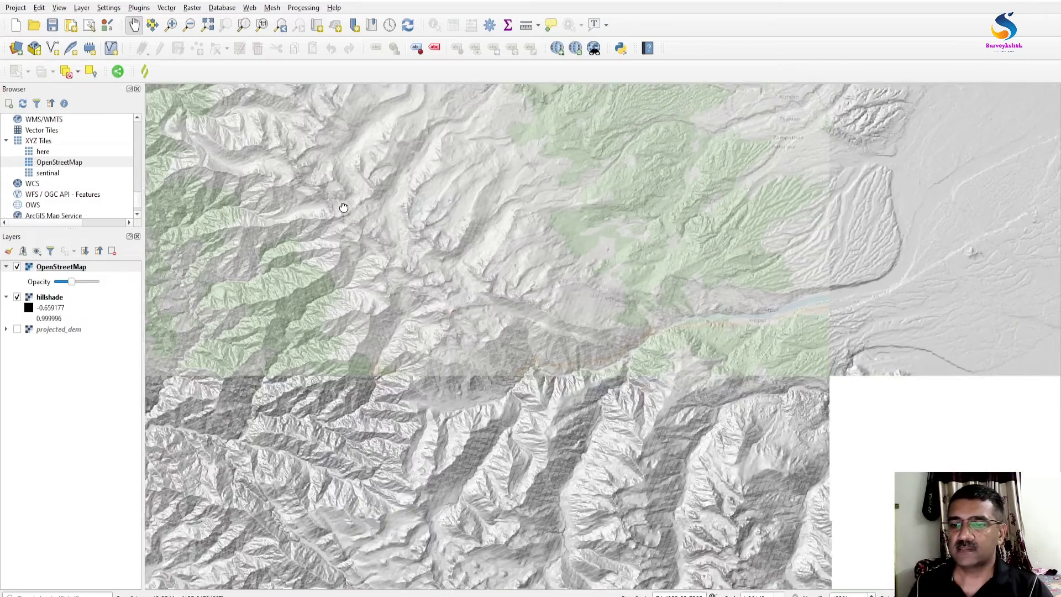
{"action": "left_click_drag", "start_coordinate": [677, 362], "coordinate": [382, 338]}
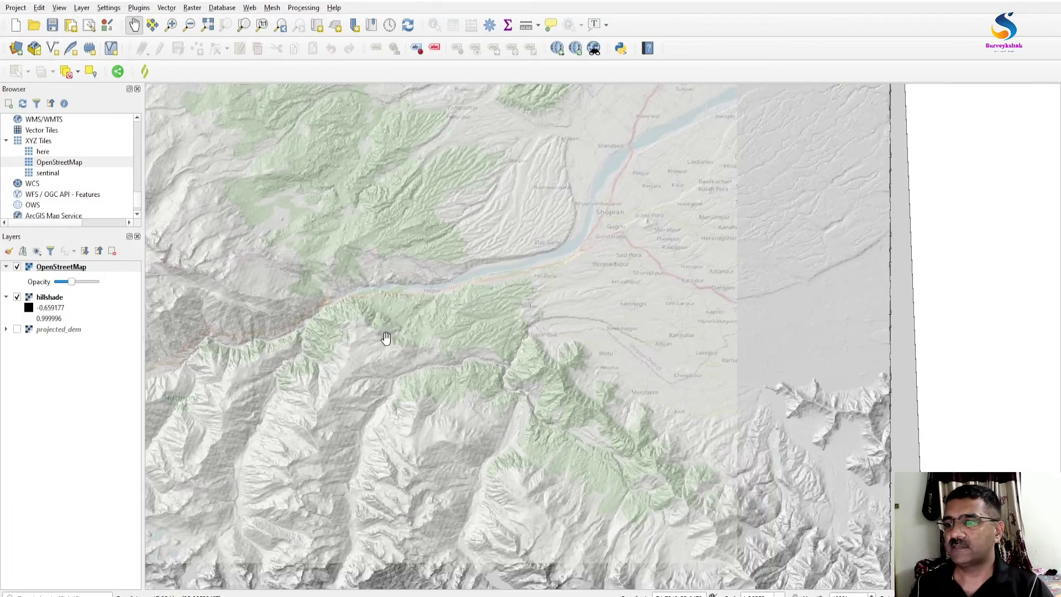
{"action": "left_click_drag", "start_coordinate": [429, 312], "coordinate": [417, 550]}
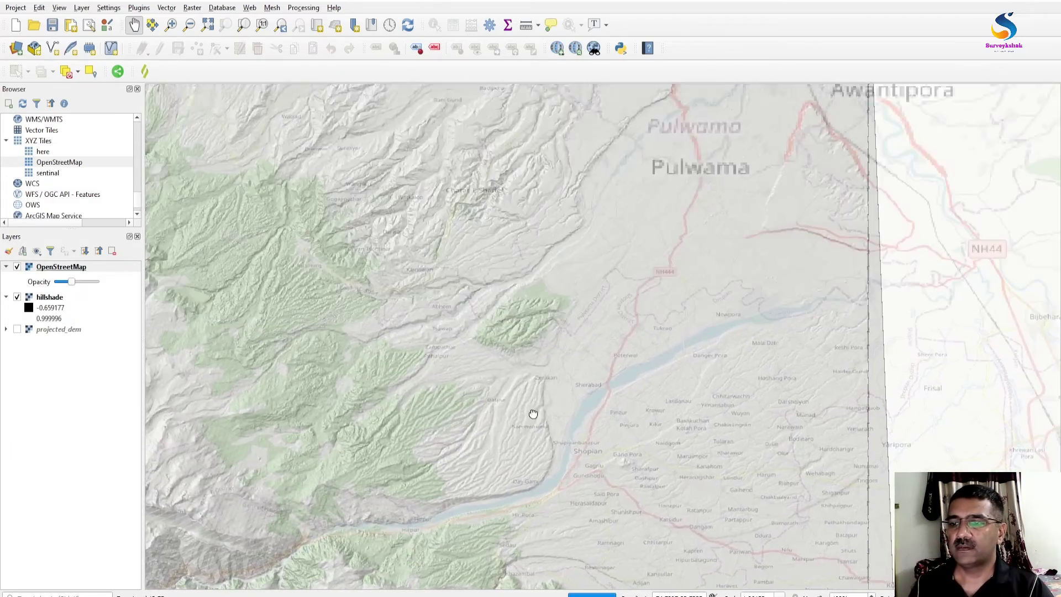
{"action": "left_click_drag", "start_coordinate": [531, 413], "coordinate": [501, 272]}
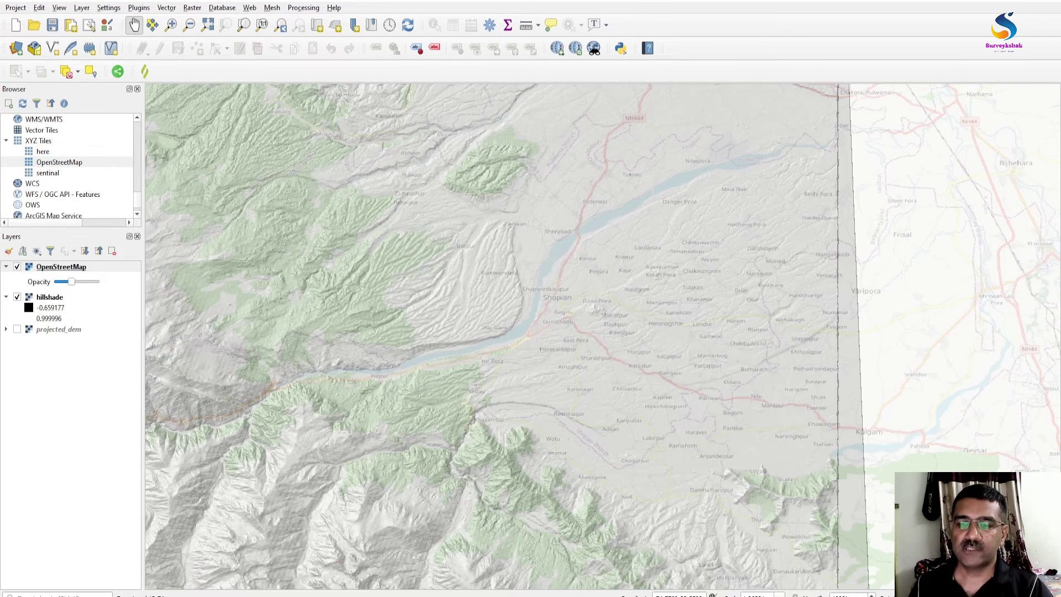